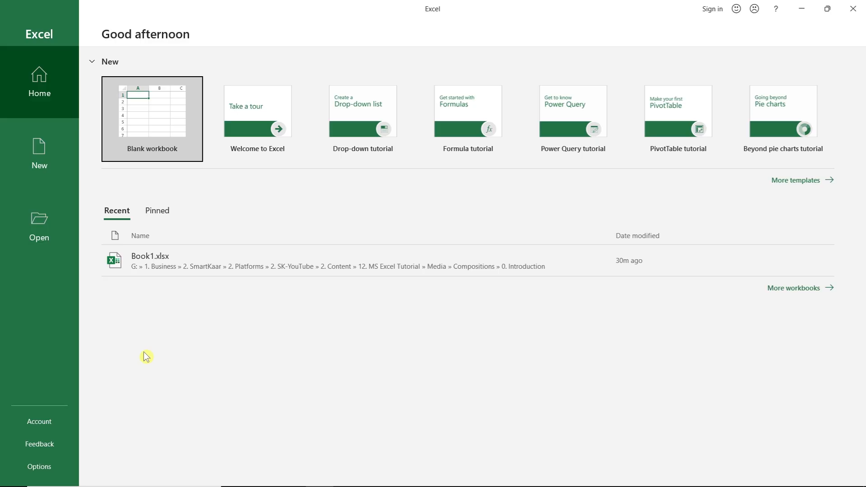
Step: Create a new blank workbook
click(56, 176)
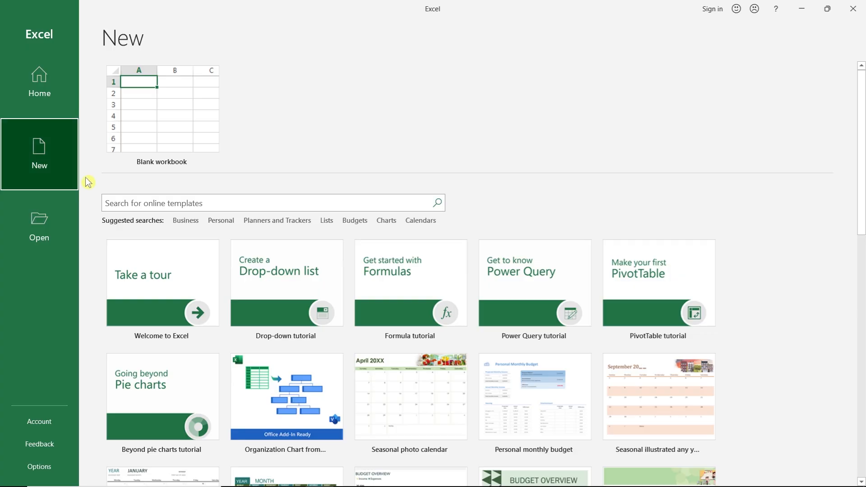
mouse_move(862, 158)
mouse_down()
mouse_move(862, 275)
mouse_move(857, 151)
mouse_up()
click(203, 109)
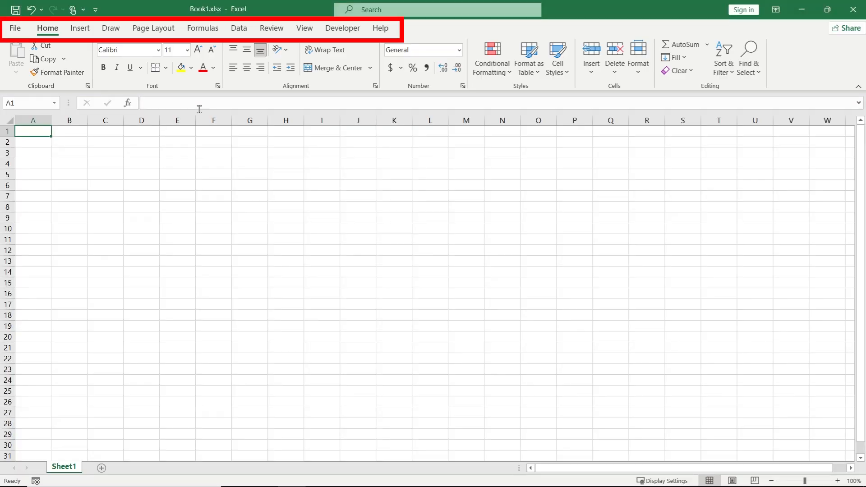
Step: Look through the Insert, Draw and Page Layout ribbon commands and return to the Home commands
click(79, 29)
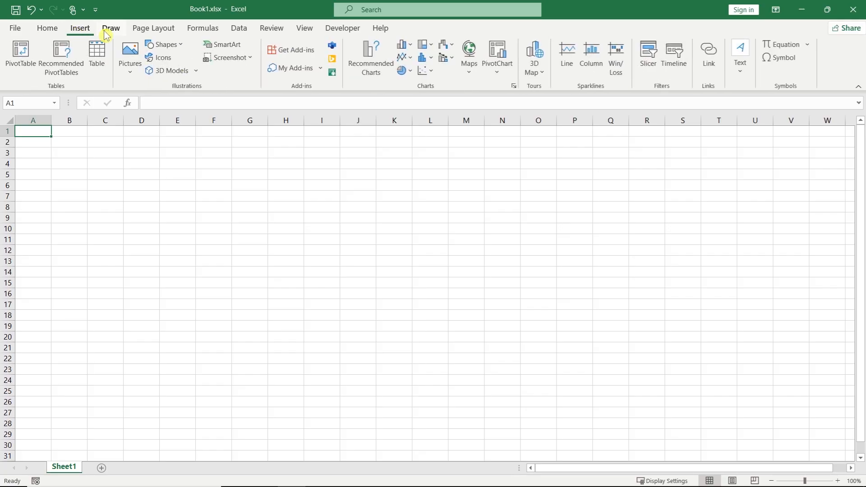
click(110, 31)
click(154, 30)
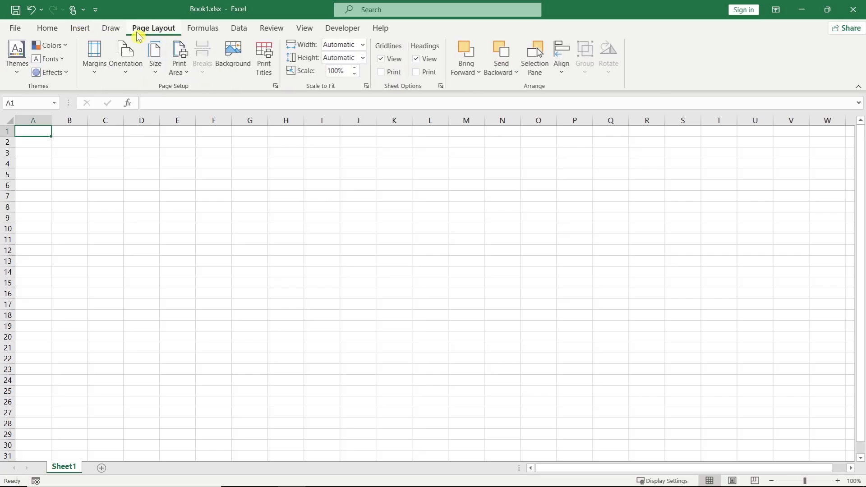
click(49, 36)
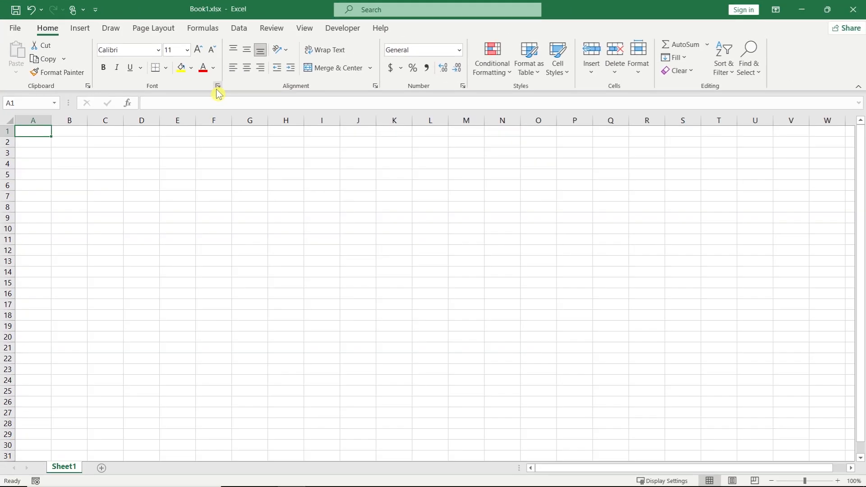
Step: View the font settings and number categories in the Format Cells dialog, and close it without changes
click(217, 87)
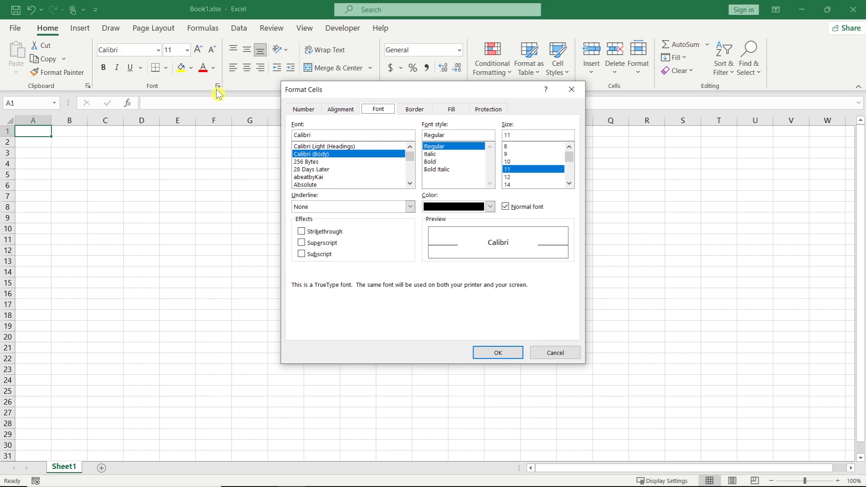
click(311, 112)
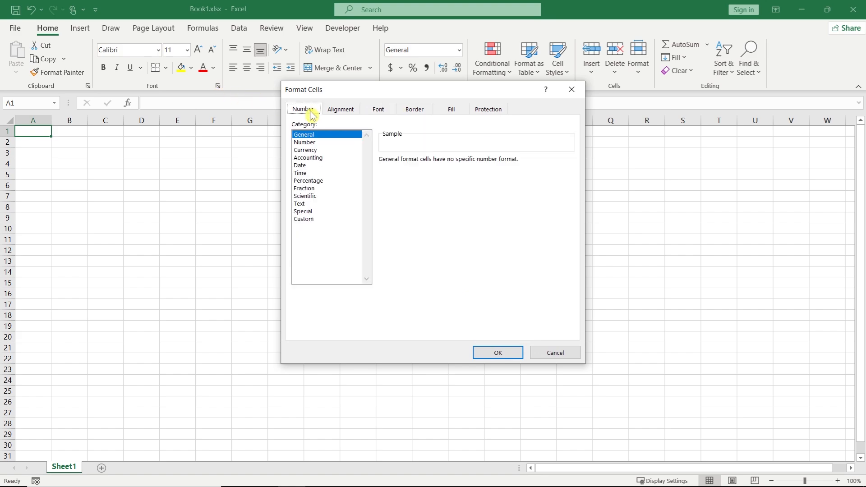
click(573, 90)
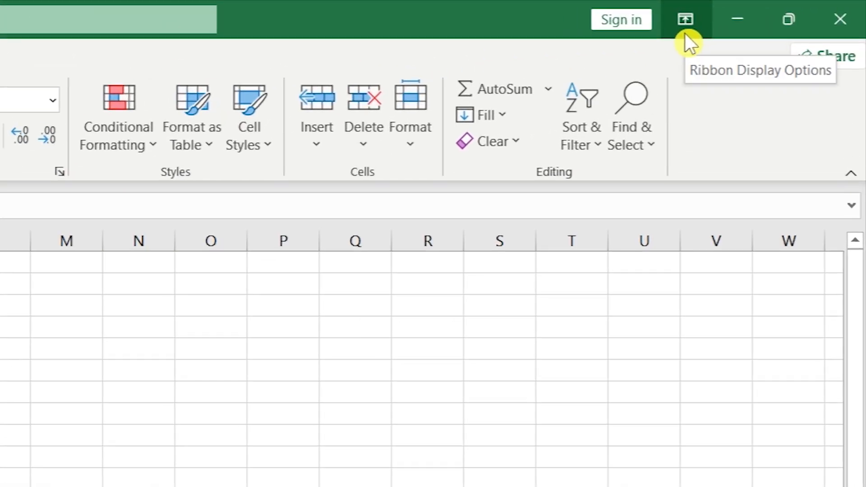
Step: Auto-hide the ribbon and restore it with the Show Tabs and Commands option
click(685, 33)
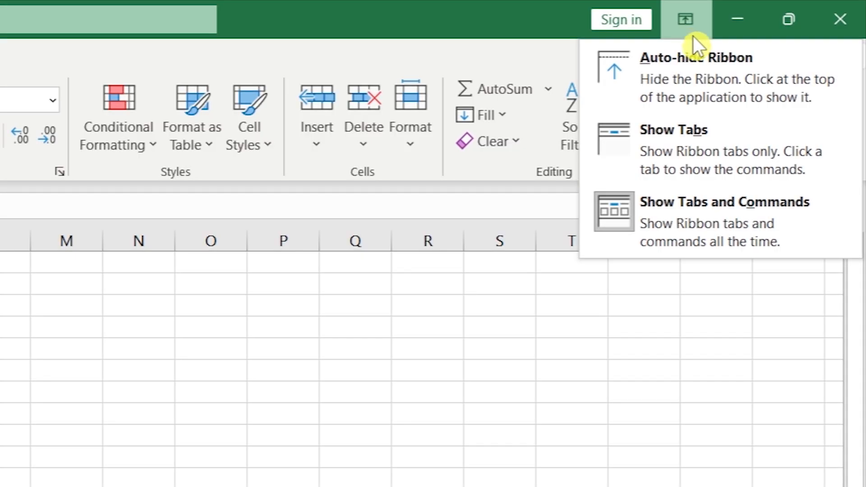
click(719, 58)
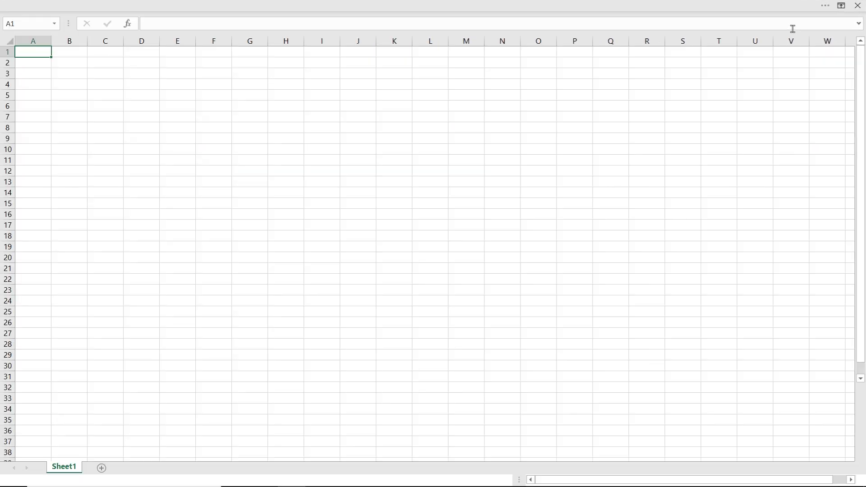
click(841, 6)
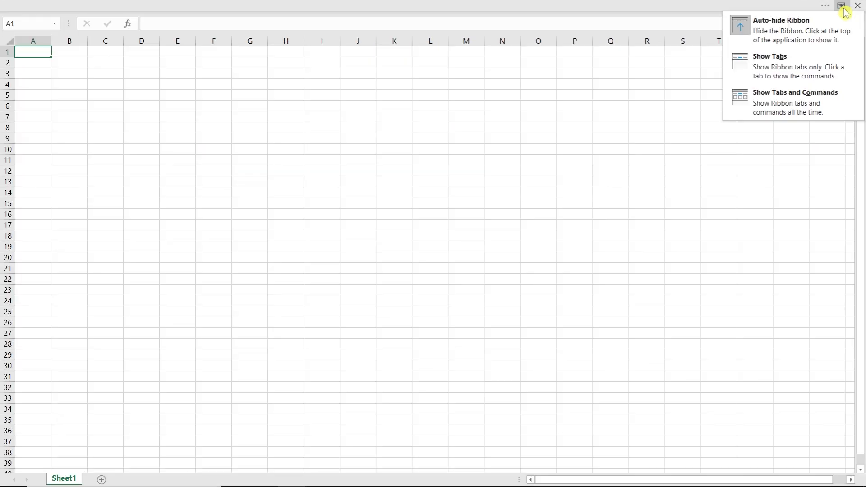
click(837, 99)
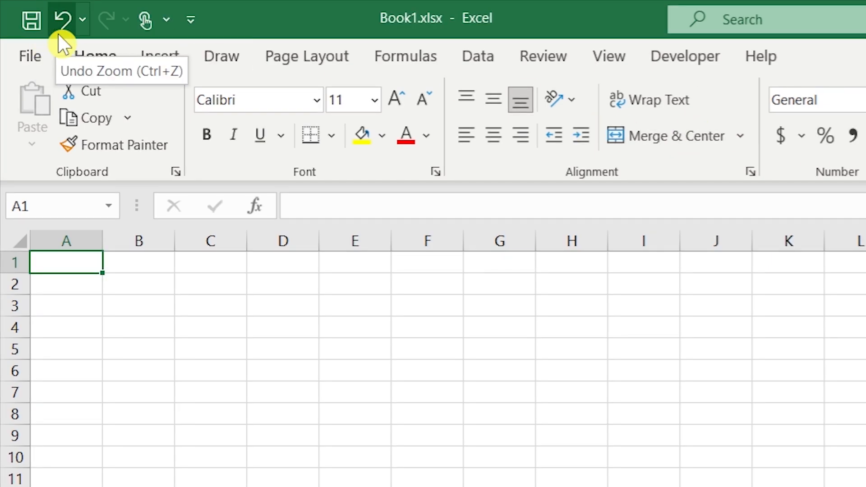
Step: Switch the command spacing to Touch mode and set it back to Mouse mode
click(166, 29)
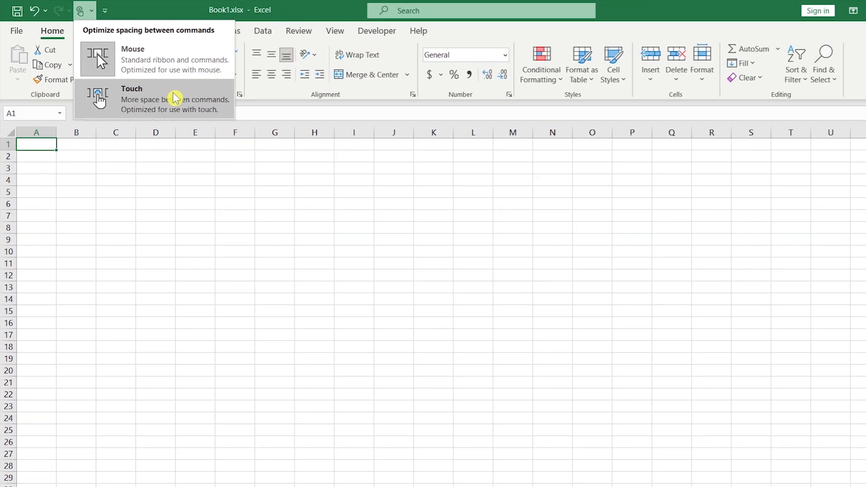
click(310, 180)
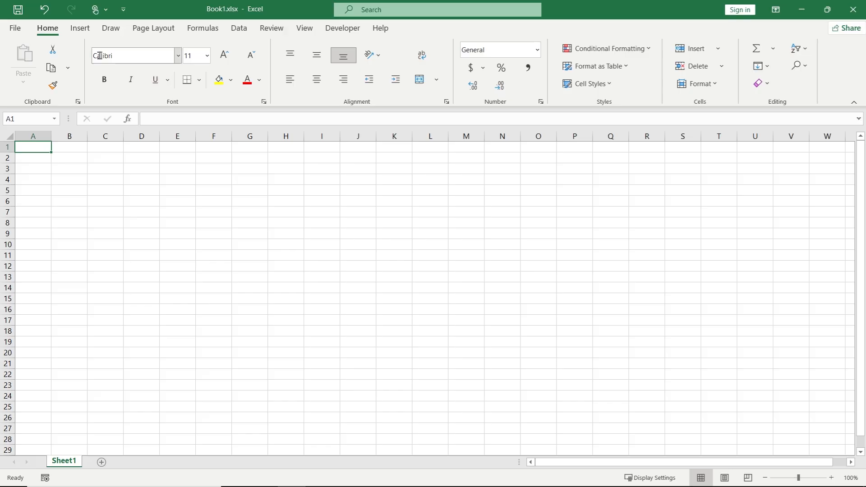
click(95, 10)
click(138, 56)
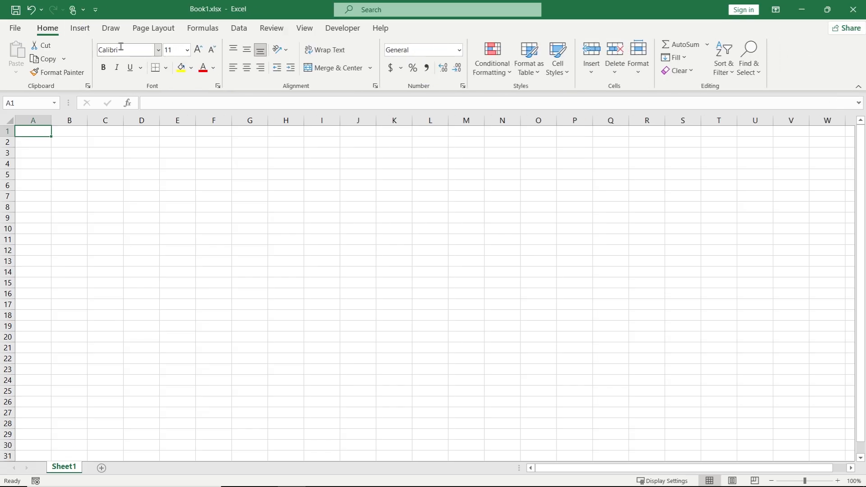
Step: Review the Quick Access Toolbar customization options and search the commands for "merge"
click(97, 11)
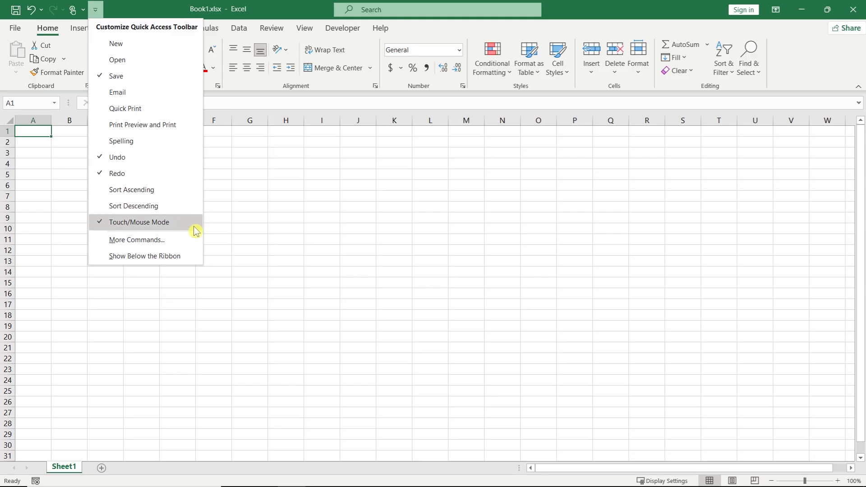
click(239, 198)
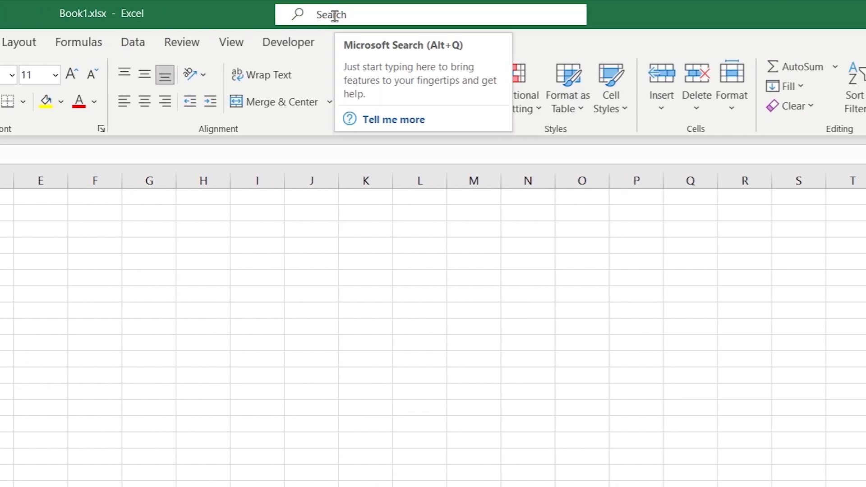
text(merge)
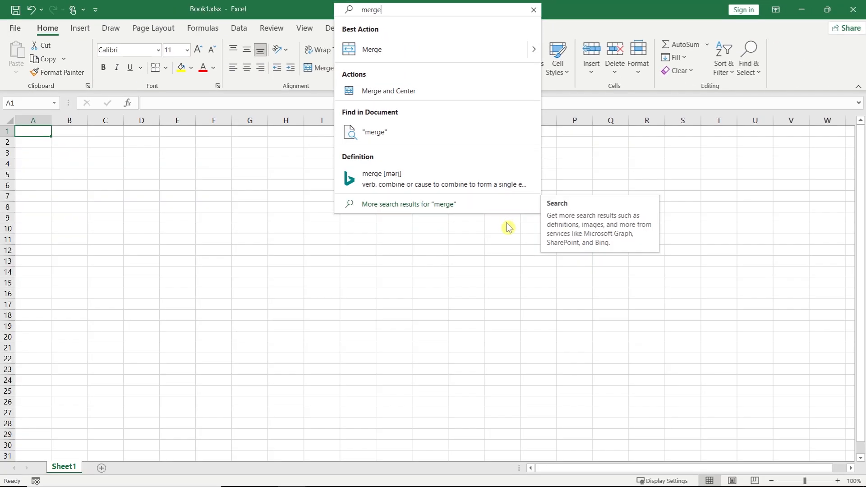
click(508, 224)
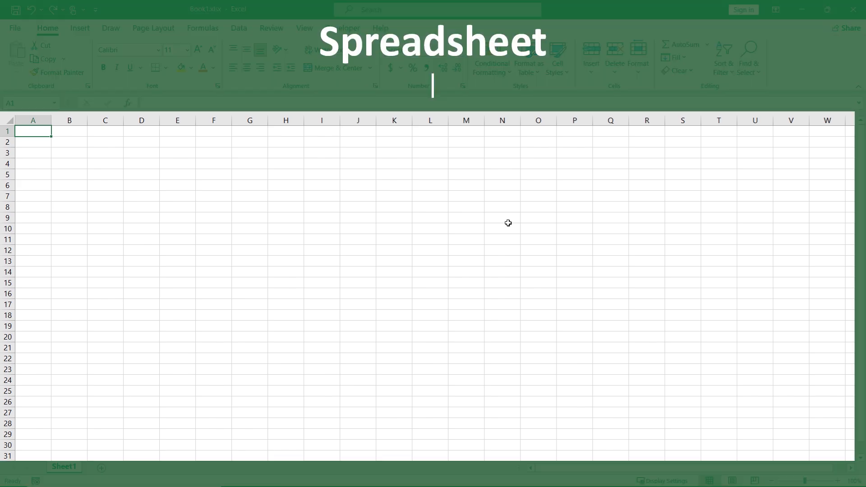
Step: Highlight row 3 and column B in turn, and select cell A1
click(7, 153)
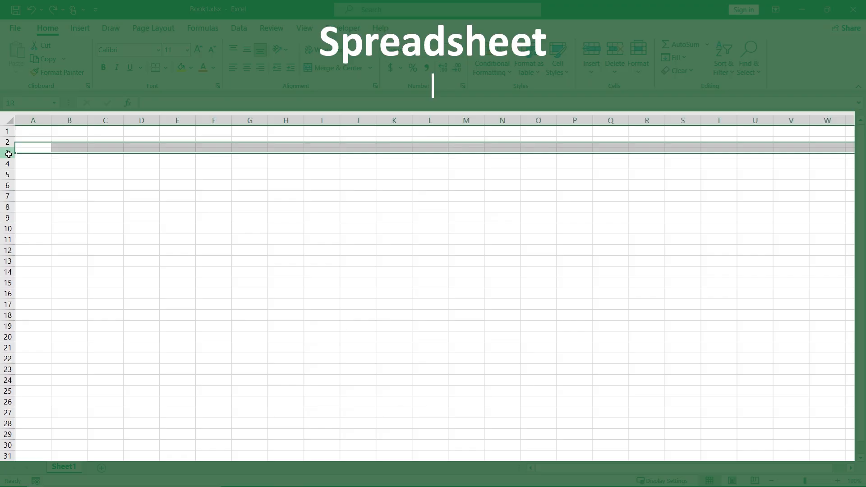
click(72, 121)
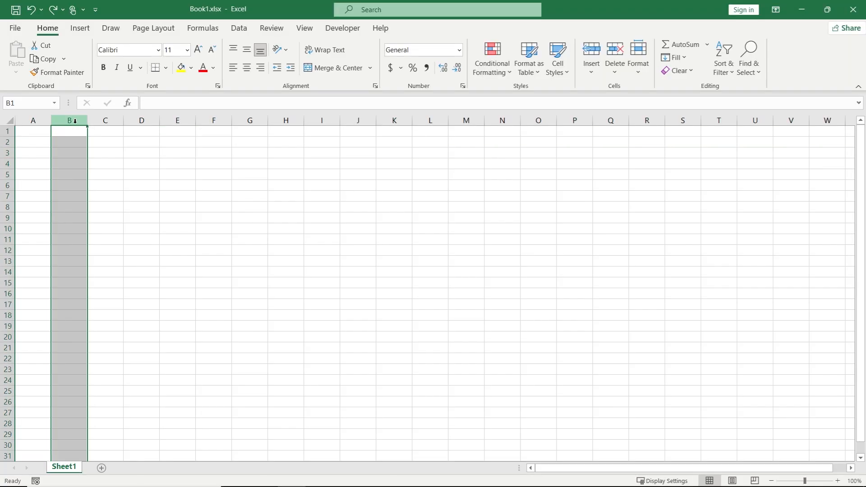
click(42, 131)
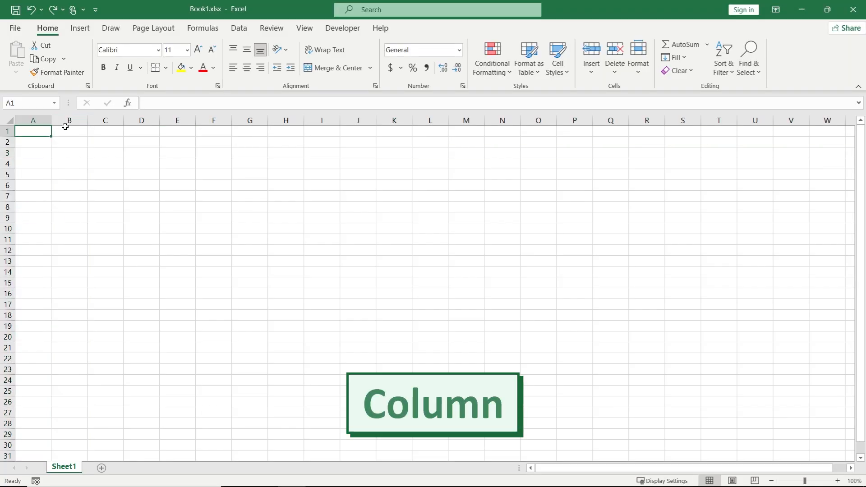
Step: Highlight columns C, D, E through G and A in turn, and look across the sheet's column letters
click(106, 121)
click(143, 120)
drag(174, 121, 258, 131)
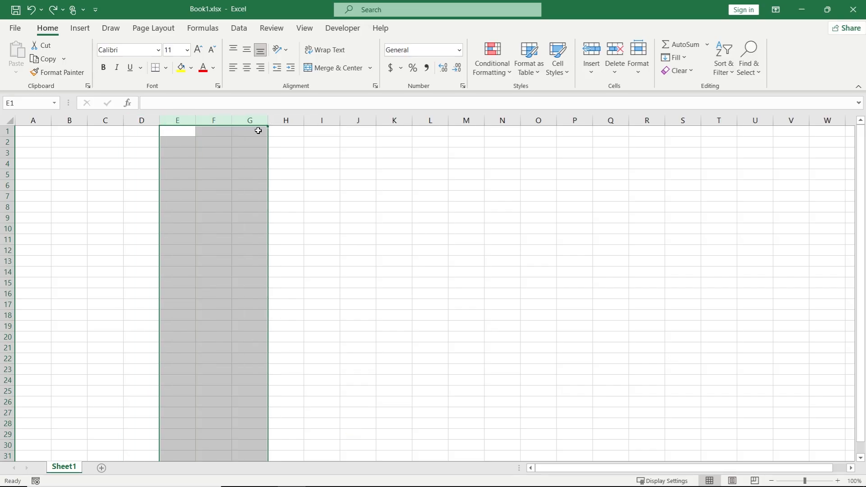
click(44, 120)
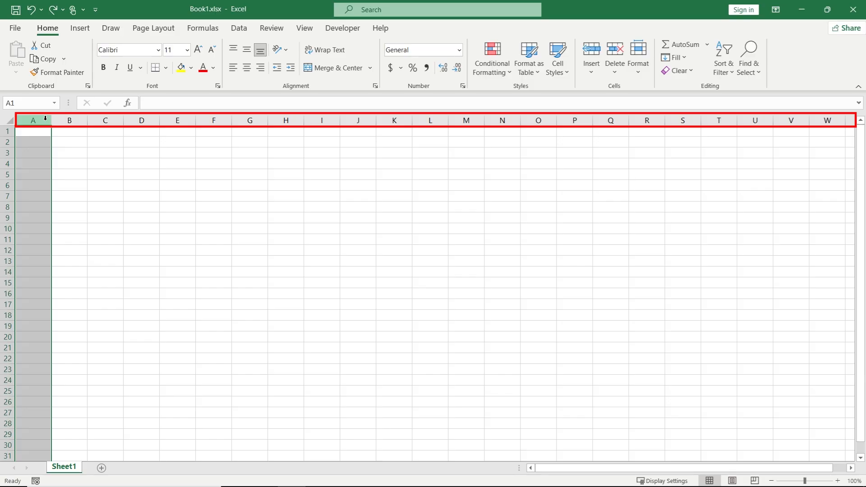
click(853, 468)
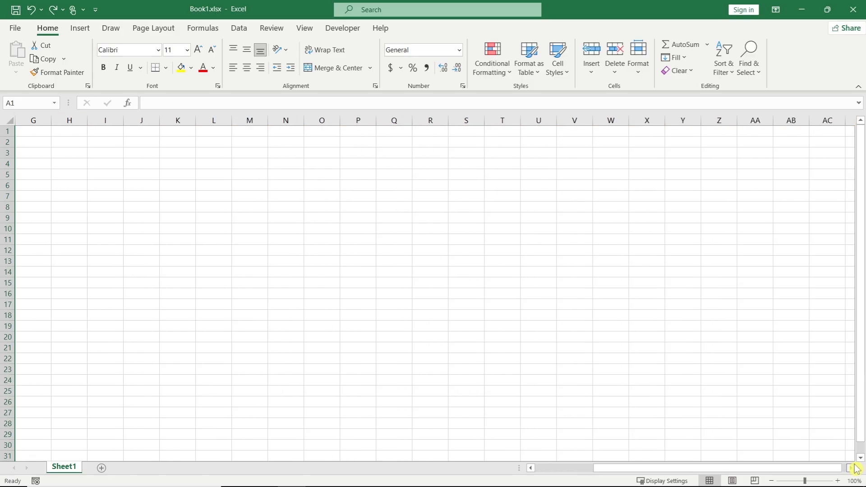
drag(837, 467, 578, 465)
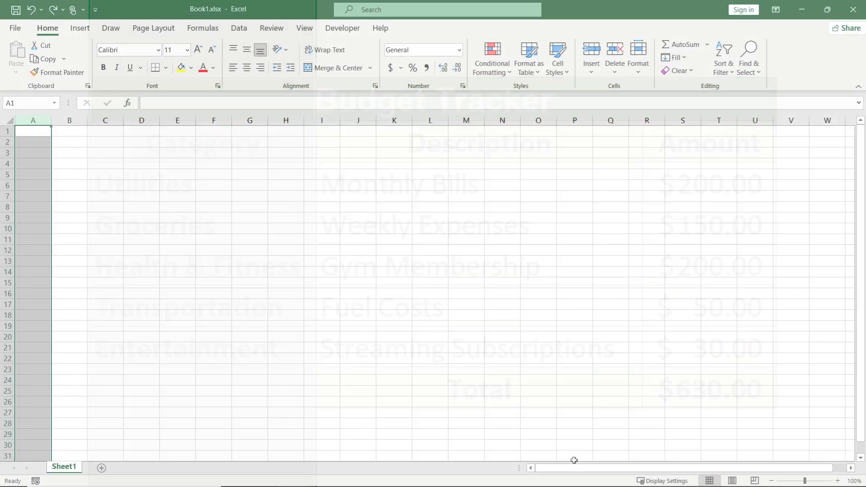
Step: Highlight rows 3, 4, 5 through 8 and 1 in turn, and look down the sheet's row numbers
click(5, 152)
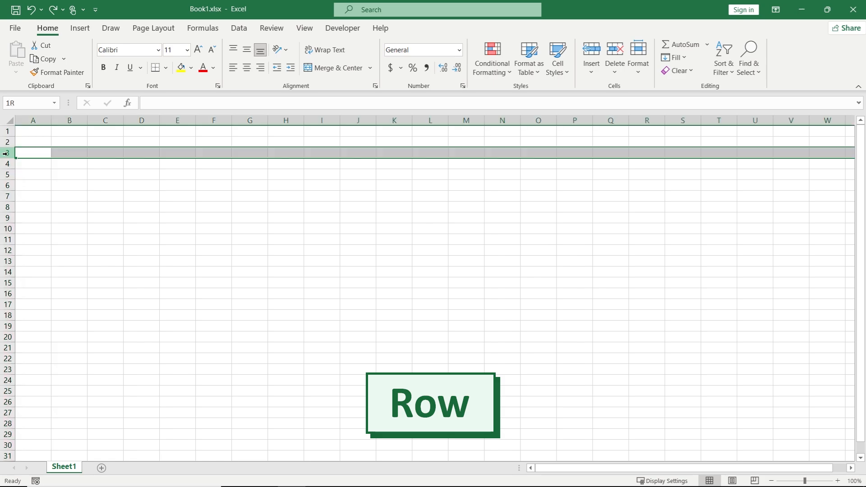
click(7, 164)
drag(8, 175, 10, 209)
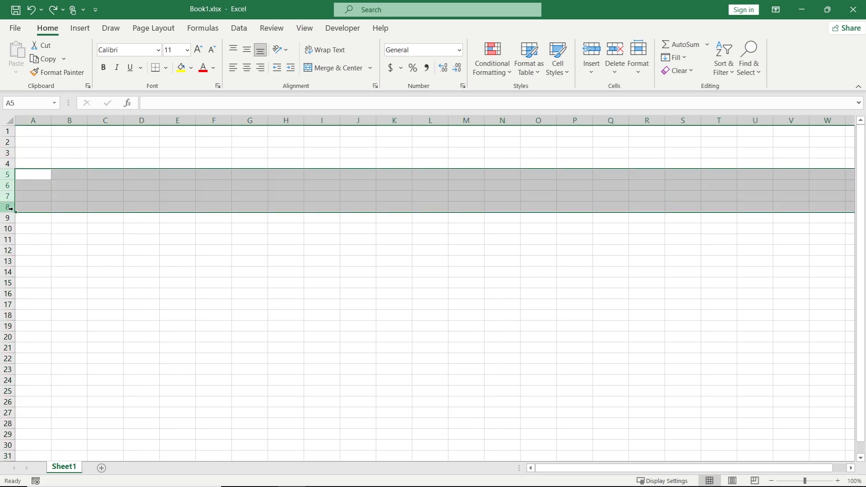
click(11, 134)
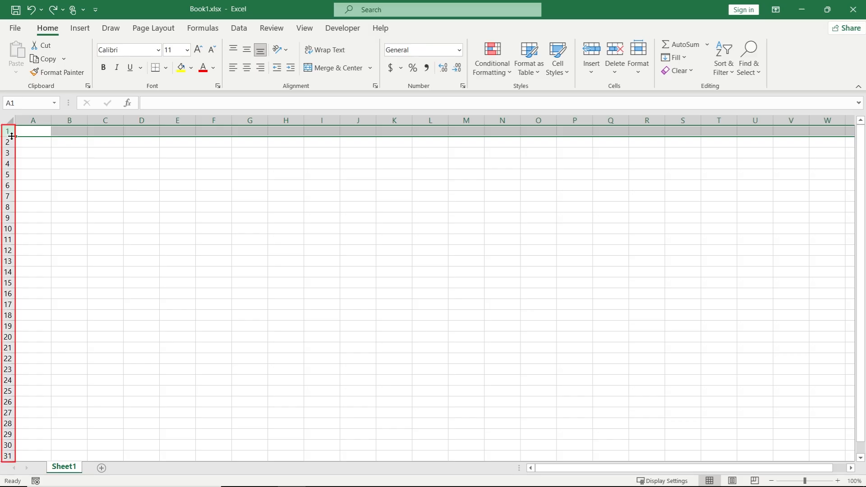
click(861, 458)
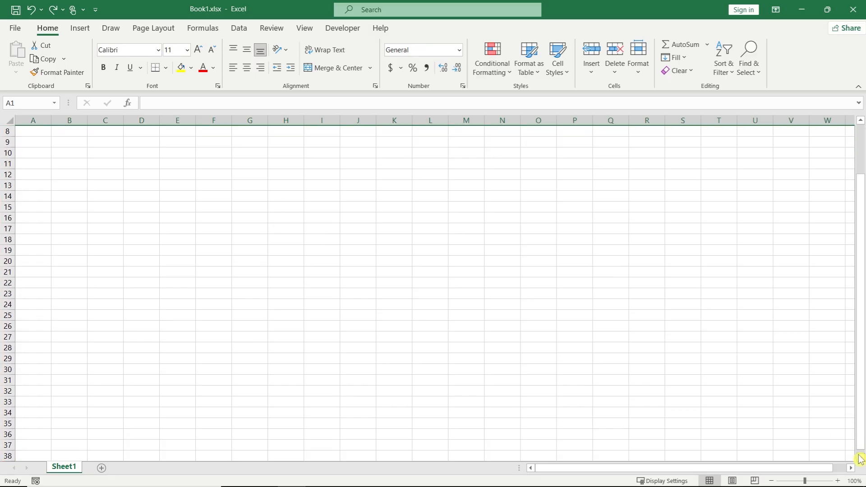
drag(860, 446, 861, 442)
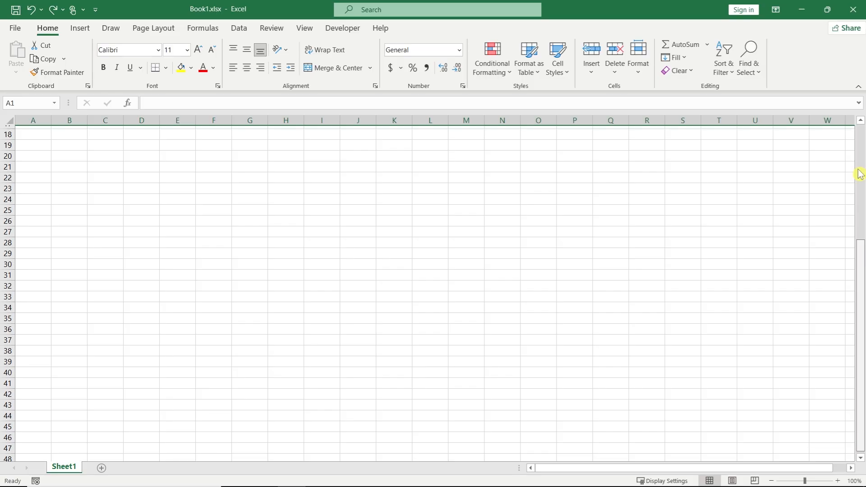
click(860, 174)
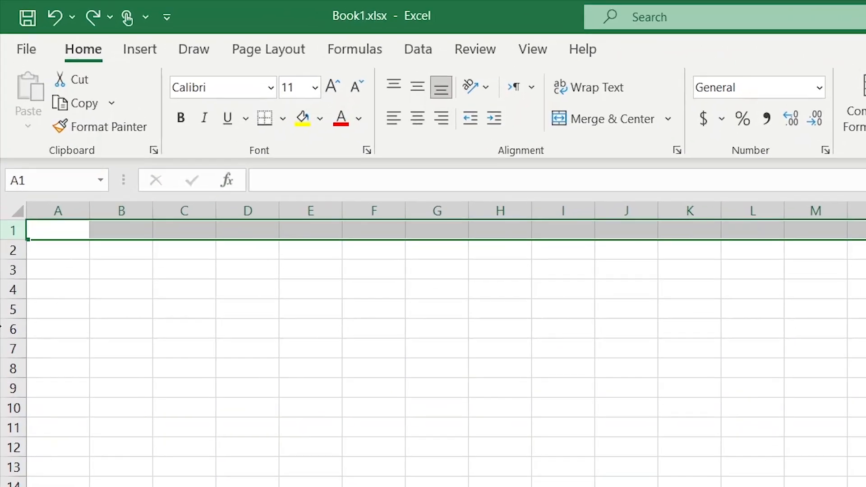
Step: Highlight row 6 and column D in turn, and select cell D6 where they intersect
click(7, 188)
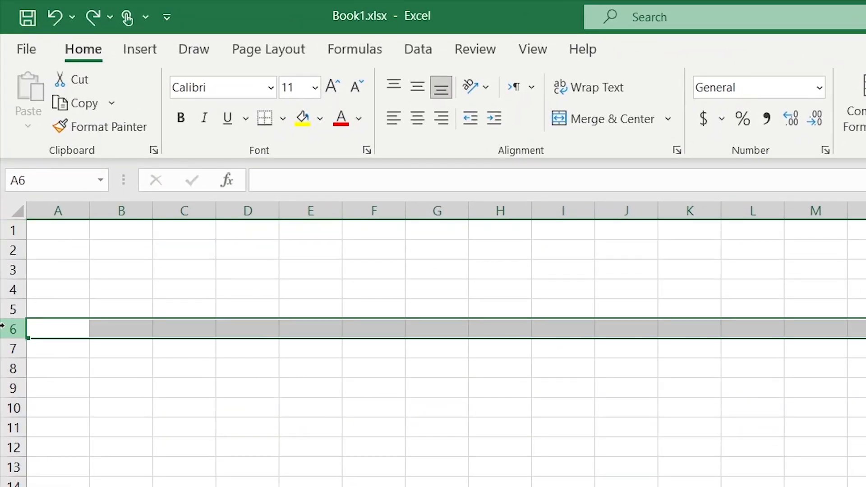
click(252, 210)
click(263, 332)
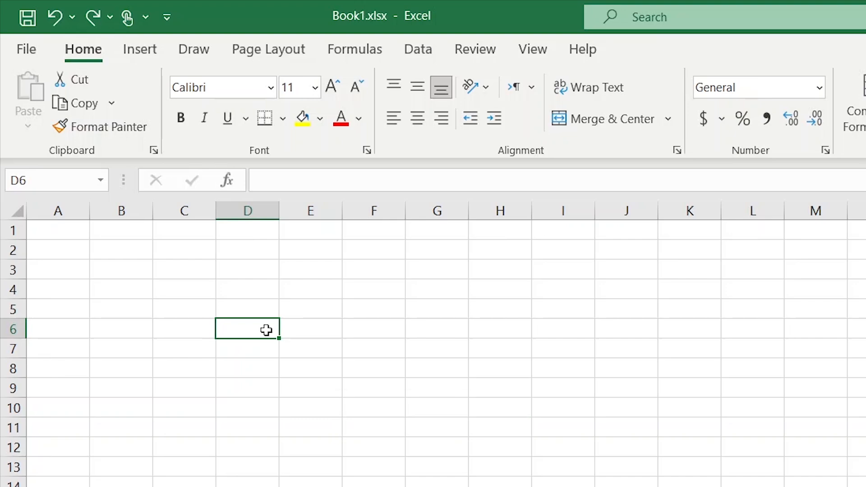
Step: Highlight column B and row 3 together, and select cell B3 where they intersect
click(137, 208)
ctrl+click(10, 269)
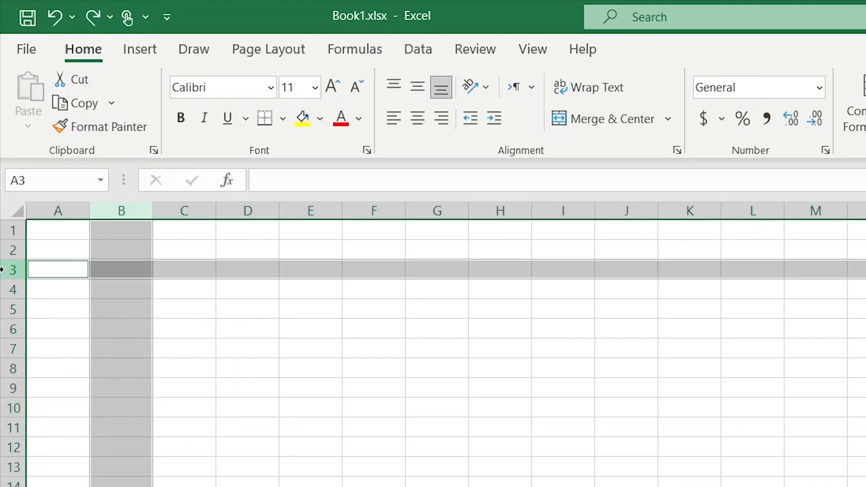
click(137, 269)
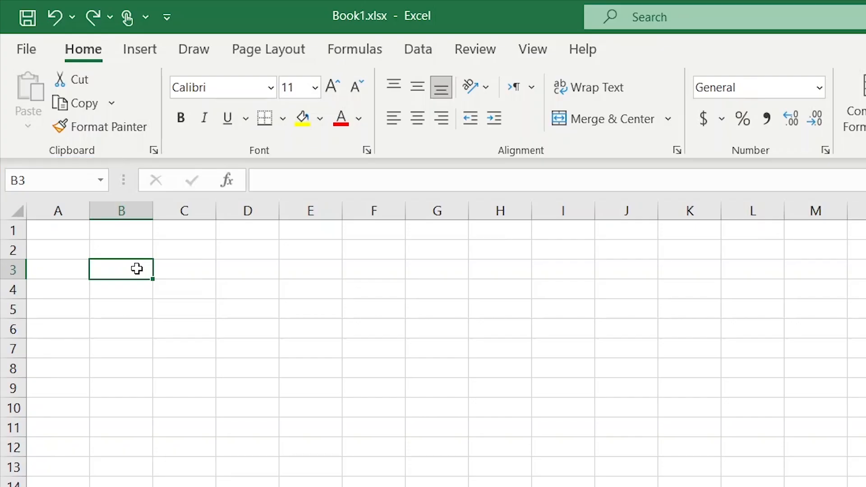
Step: Enter "name" in cell B3 and clear the cell again
text(name)
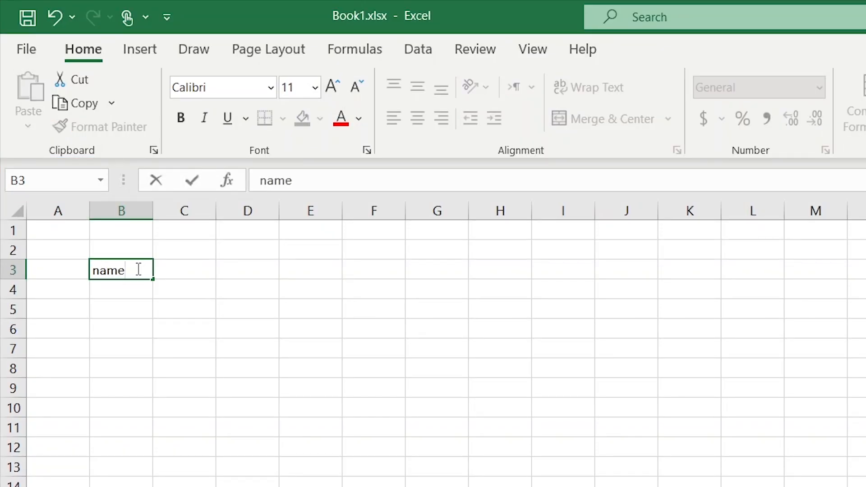
key(Return)
key(Up)
key(BackSpace)
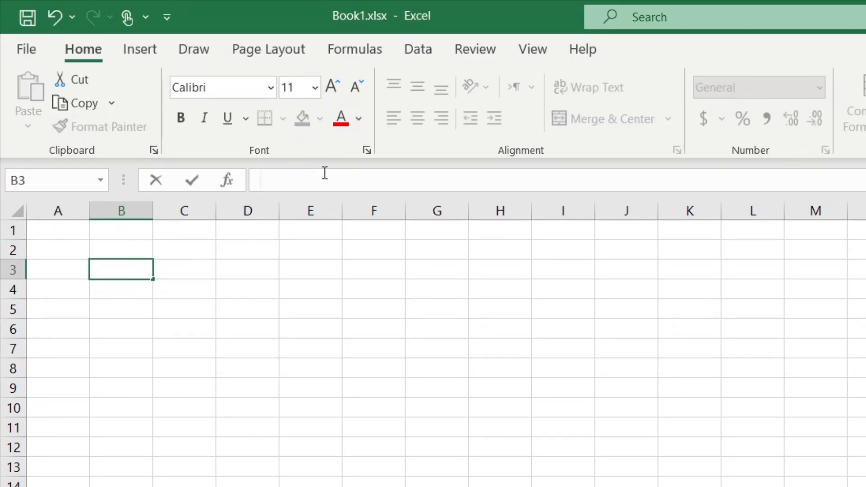
Step: Write "title" as the content of cell B3 through the formula bar and erase it again
text(title)
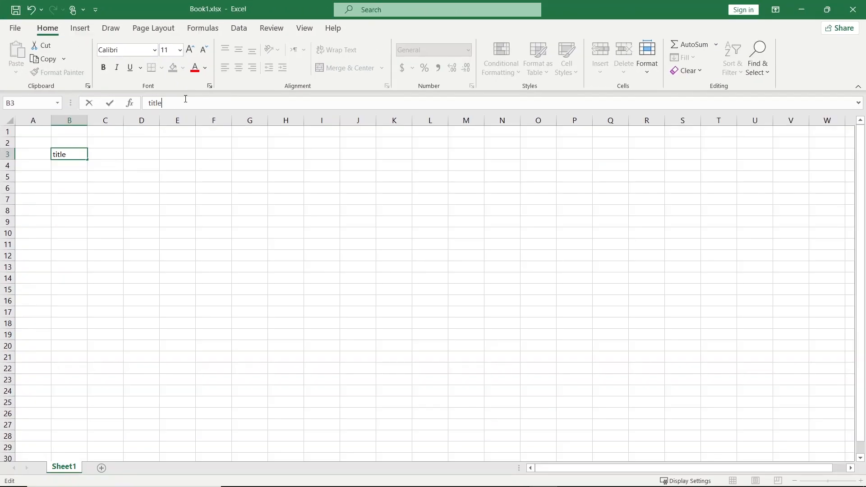
key(BackSpace)
key(BackSpace)
key(BackSpace)
key(BackSpace)
key(BackSpace)
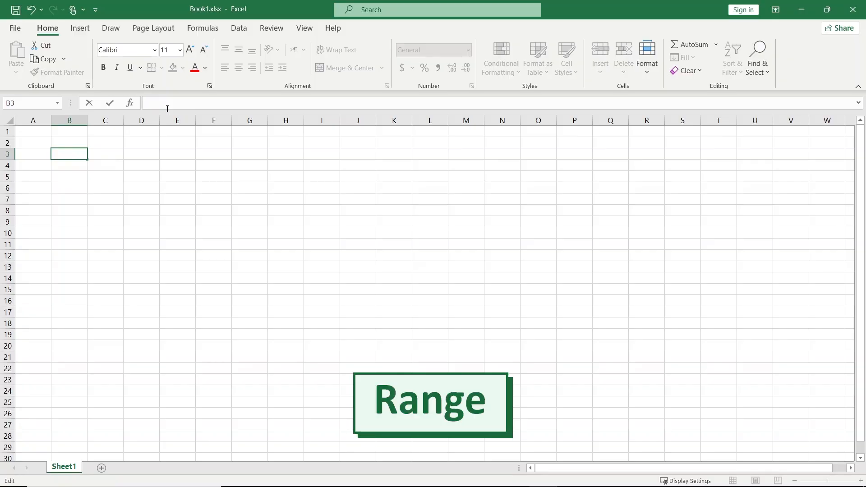
Step: Select several blocks of adjacent cells in turn, including the ranges F6:I8 and D5:E9
drag(182, 168, 194, 235)
drag(210, 187, 306, 212)
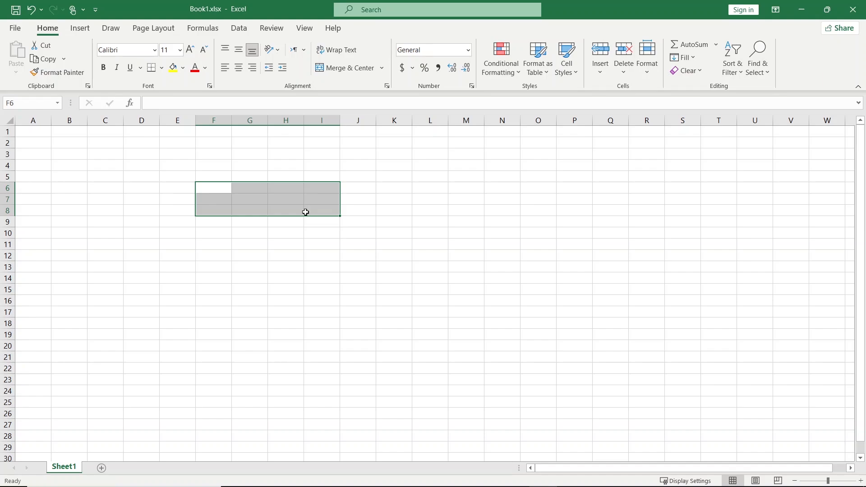
click(138, 175)
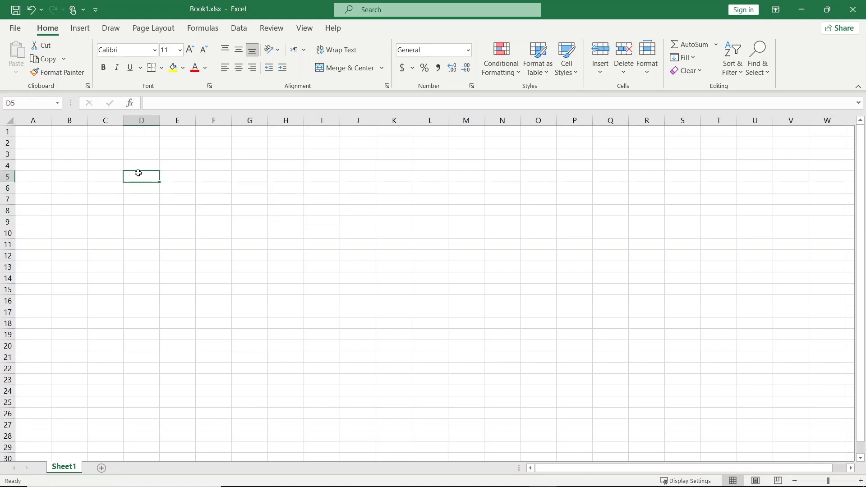
drag(150, 180, 194, 225)
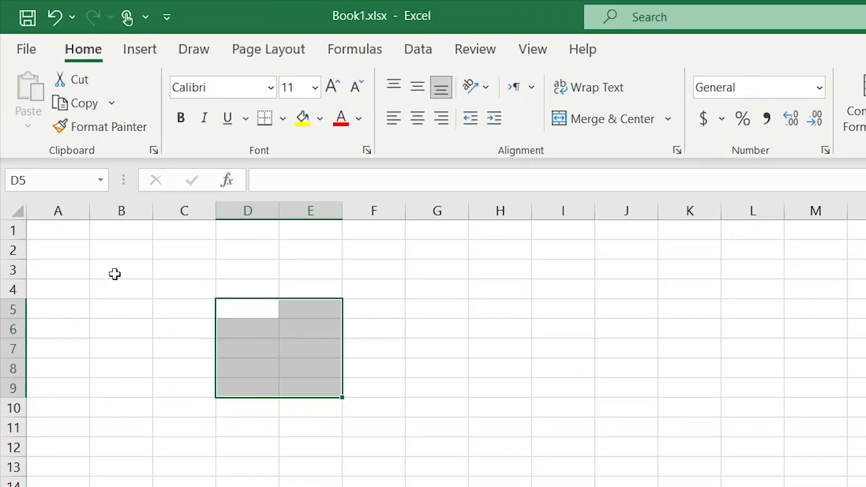
drag(66, 157, 102, 171)
drag(178, 300, 207, 336)
Step: Select cell A2, and select the range B3:D6 by entering its address b3:d6
click(62, 244)
click(50, 174)
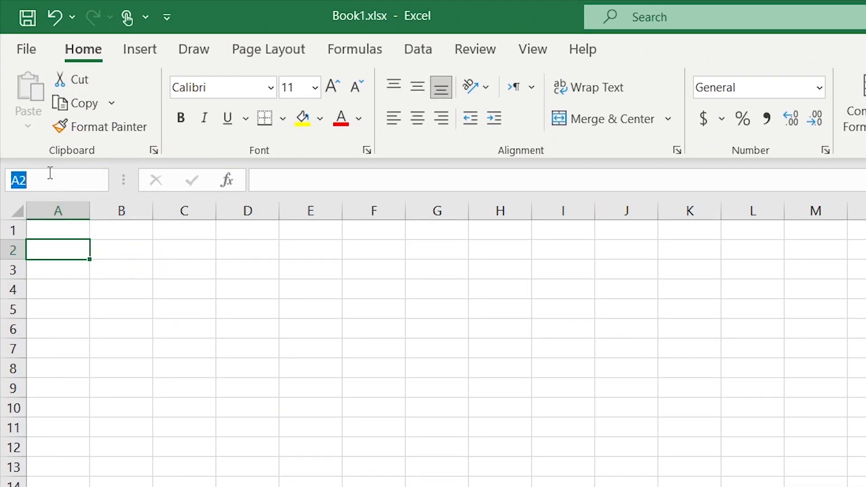
text(b3:d6)
key(Return)
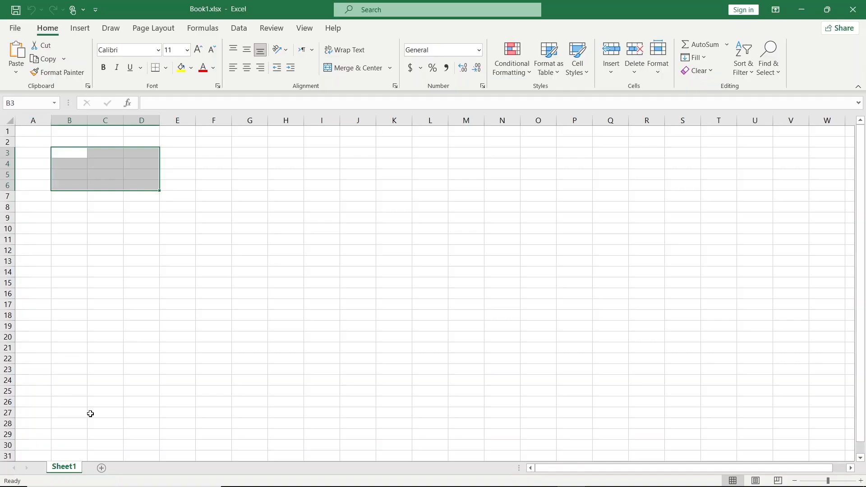
Step: Add a new worksheet, return to Sheet1, and add another worksheet after it
click(102, 468)
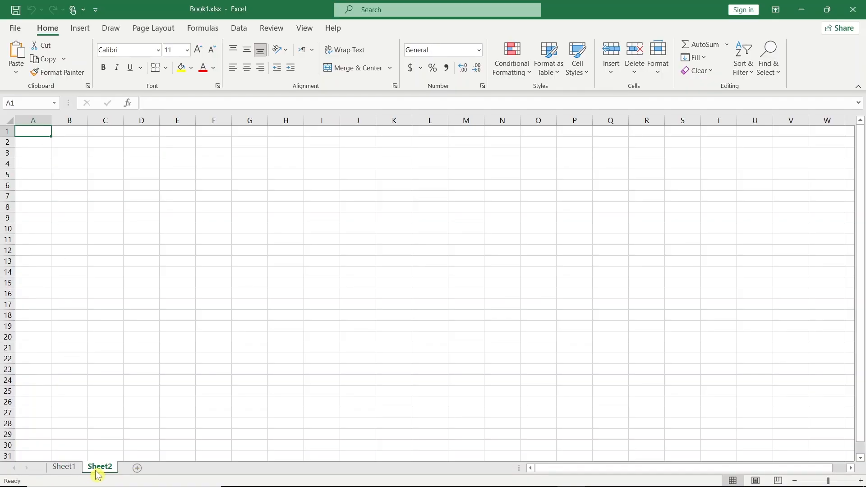
click(76, 470)
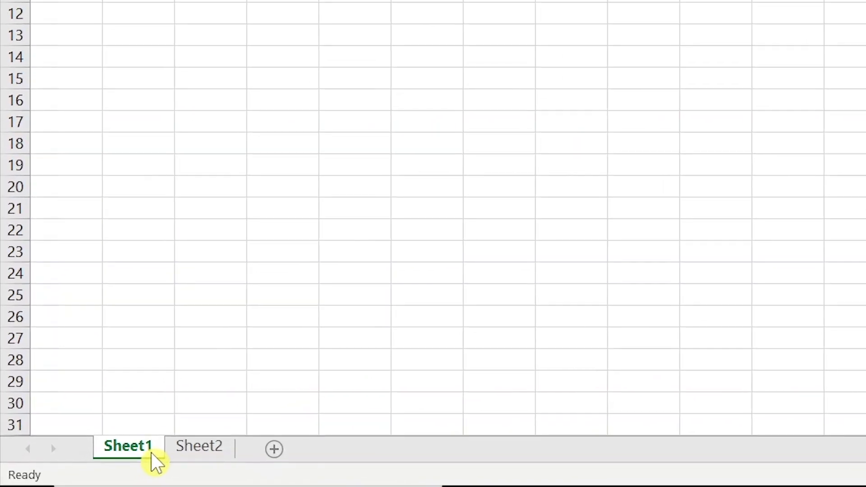
click(276, 451)
Step: Rename the Sheet1 worksheet as Budget
click(154, 451)
double_click(153, 450)
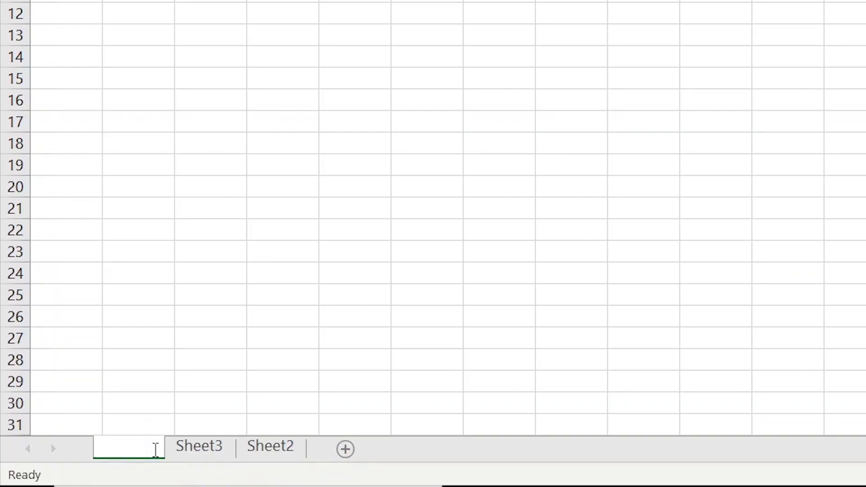
text(Budget)
key(Return)
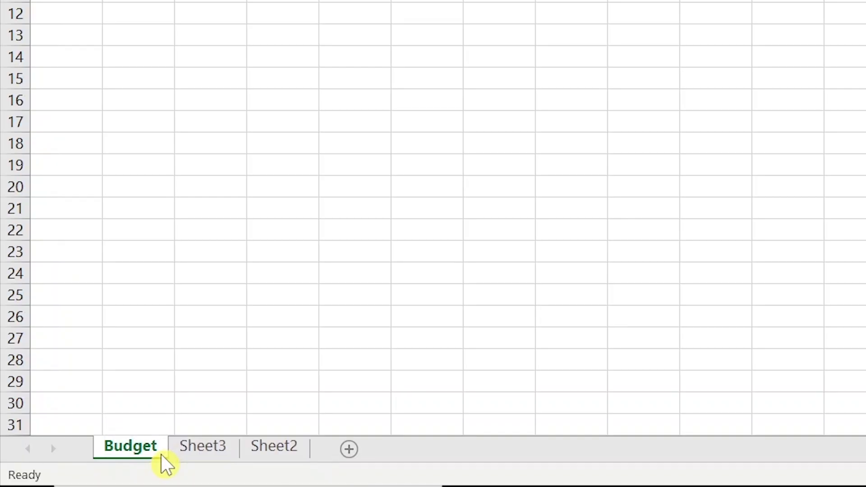
Step: Move Sheet3 behind Sheet2, and delete both worksheets from the workbook
drag(195, 456, 326, 459)
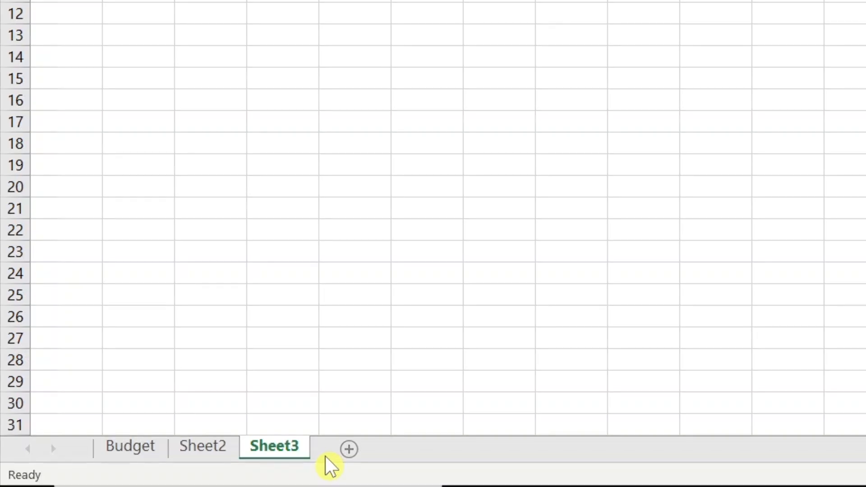
right_click(301, 455)
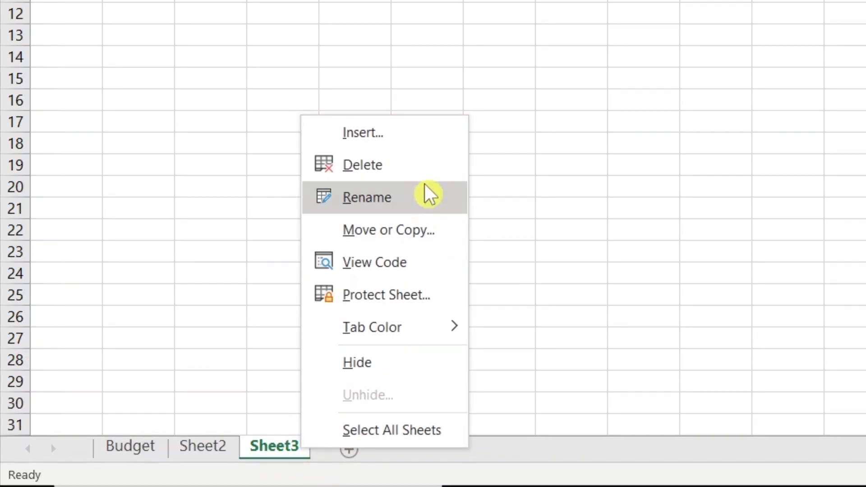
click(424, 167)
right_click(229, 459)
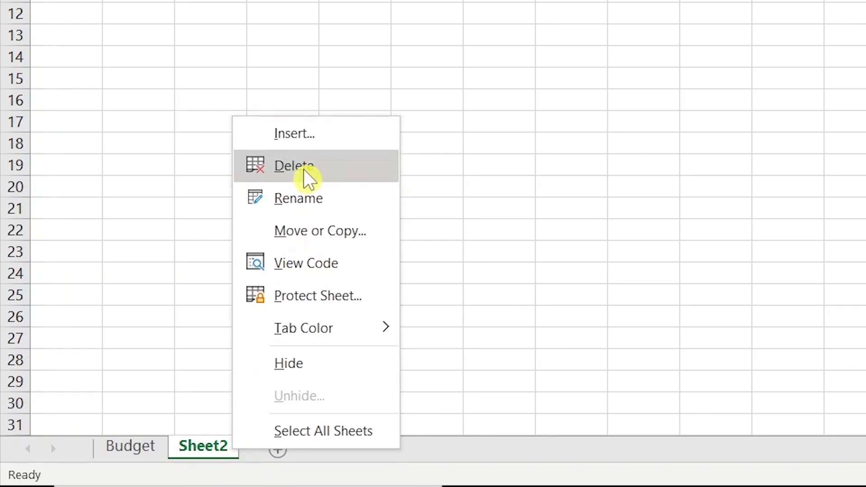
click(301, 168)
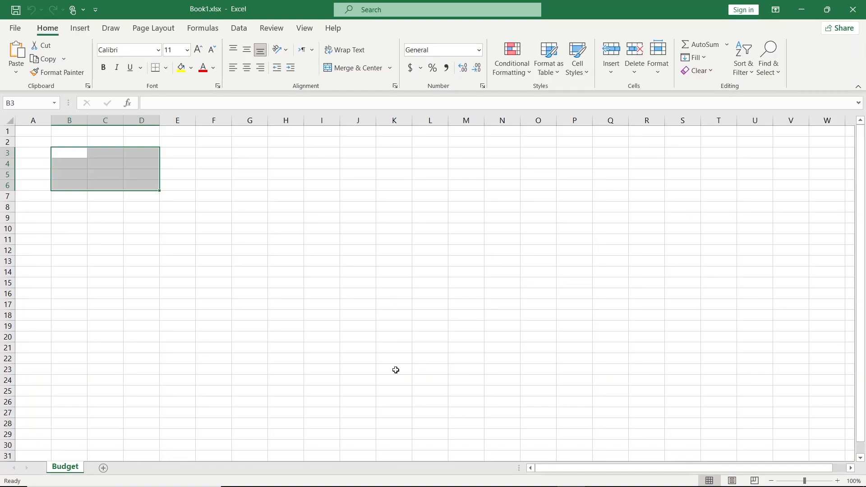
Step: Zoom the Budget sheet in to 130% and back out to 100%
click(838, 481)
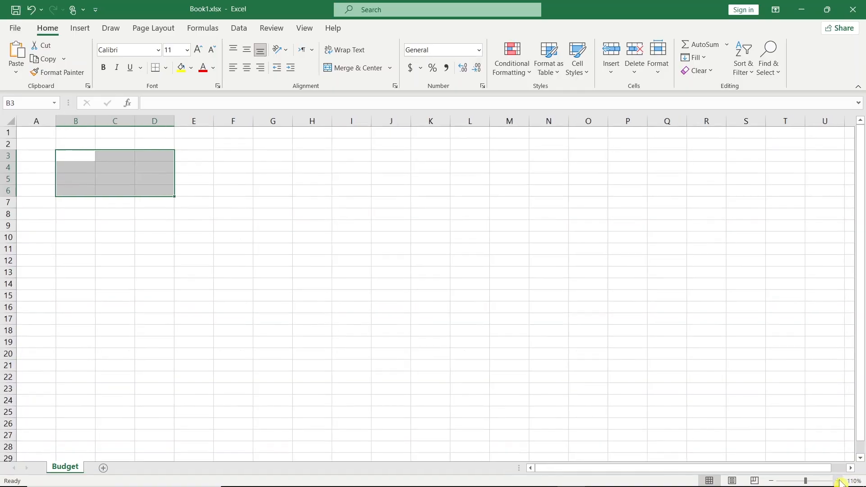
click(838, 481)
click(838, 481)
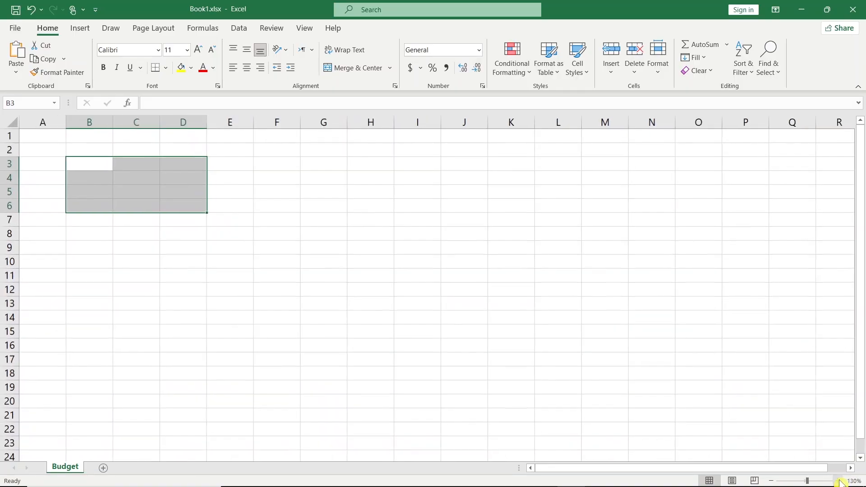
click(772, 481)
click(772, 482)
click(772, 481)
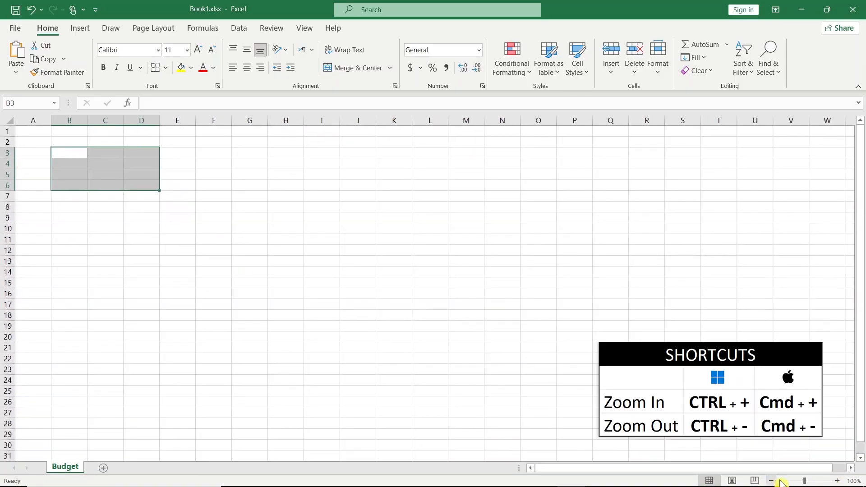
Step: Set the Budget sheet's zoom level to 200%
click(838, 481)
click(837, 481)
click(837, 482)
click(837, 481)
click(837, 481)
click(837, 482)
click(838, 481)
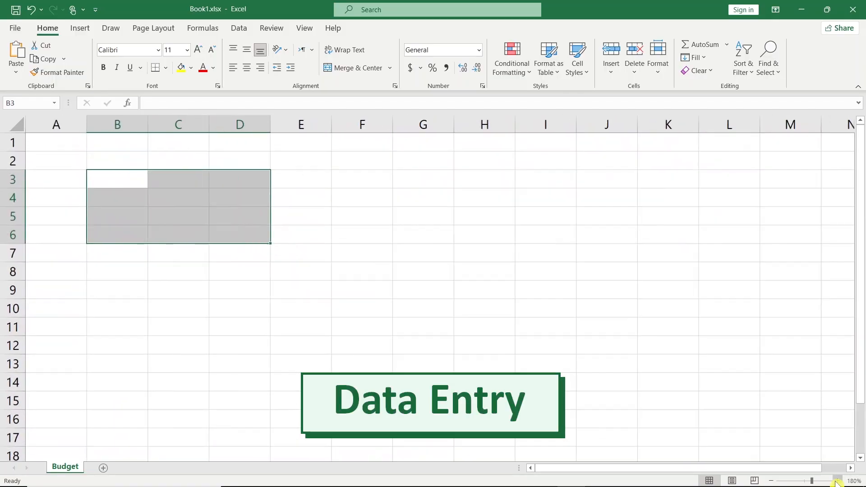
click(837, 481)
click(837, 482)
click(837, 481)
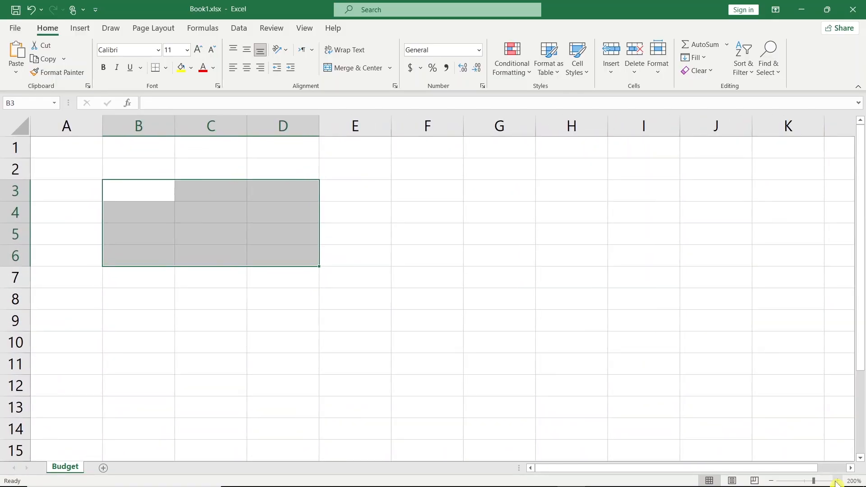
Step: Enter "excel" in cell F7 and clear the cell again
click(399, 273)
text(e)
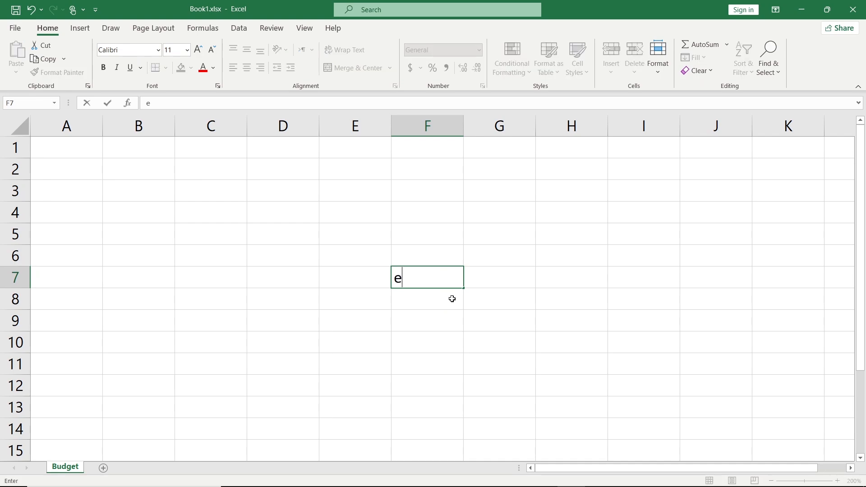
text(xcel)
key(Return)
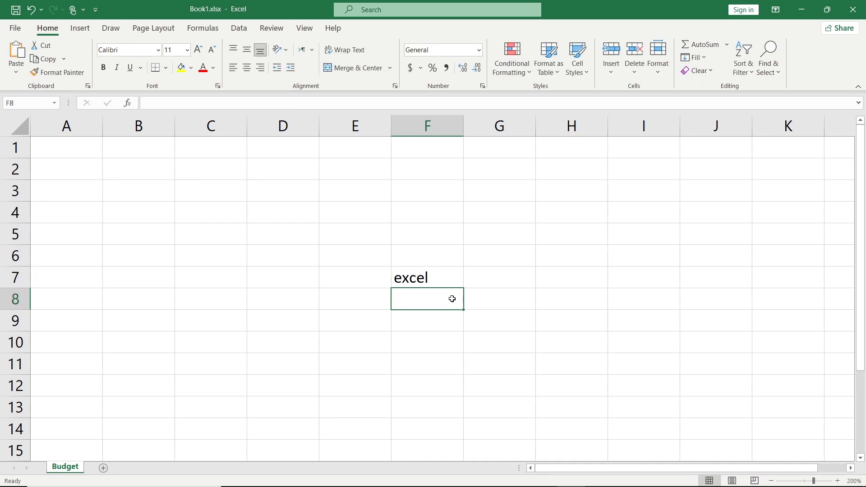
click(401, 275)
key(BackSpace)
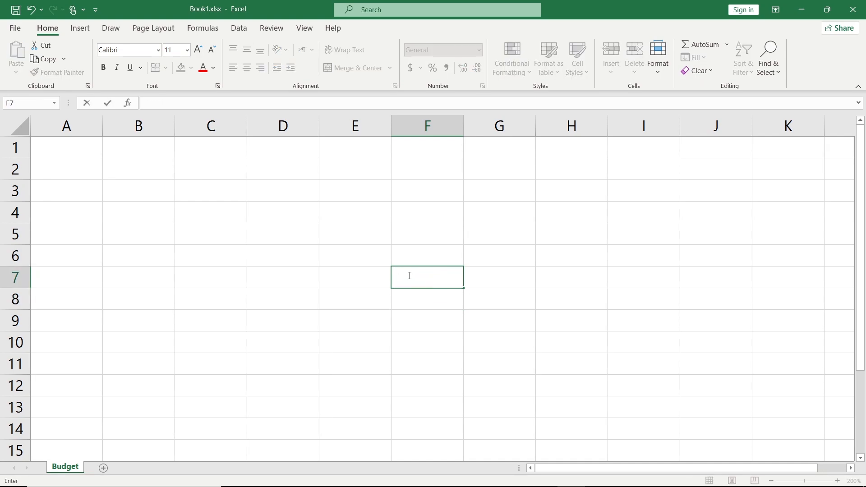
Step: Enter "Budget" in cell A1 and move the selection back up to that cell
click(75, 143)
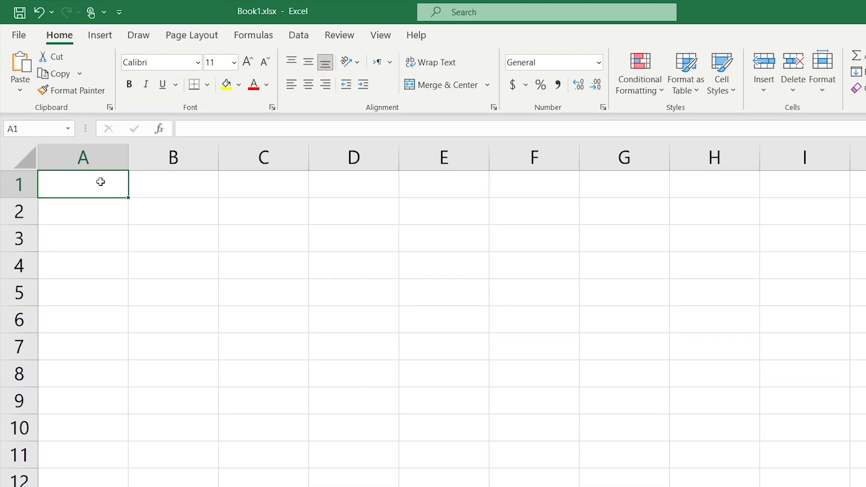
text(Budget)
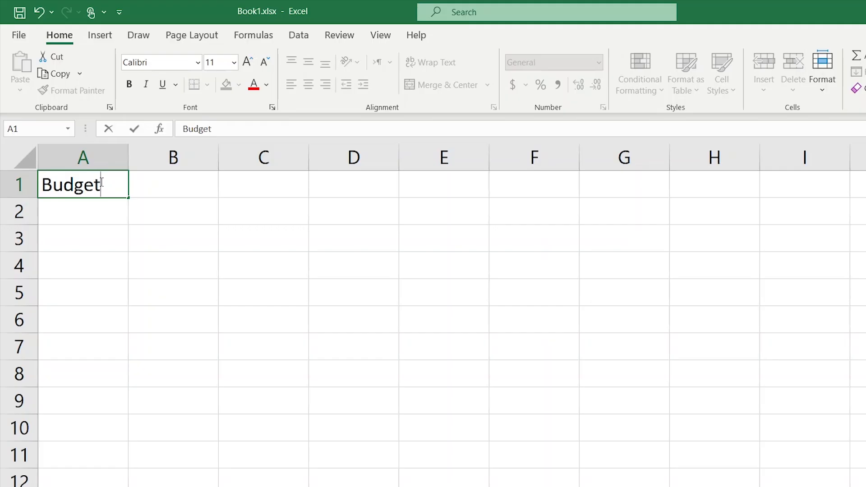
key(Return)
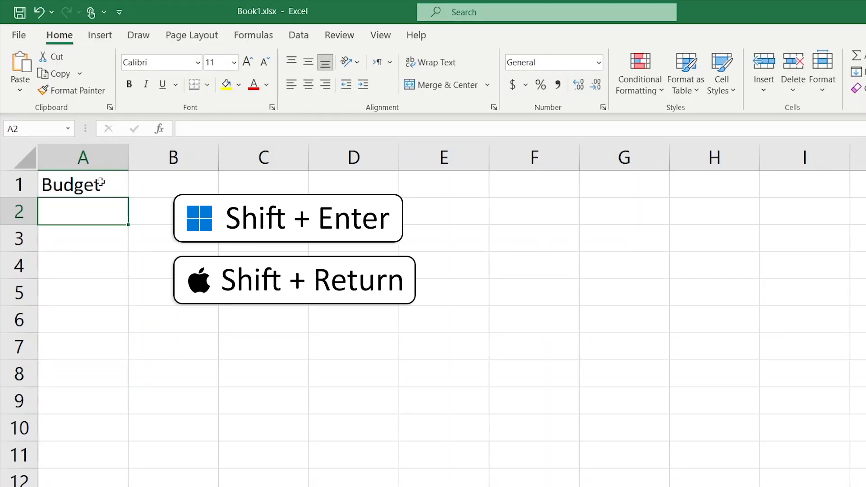
key(shift+Return)
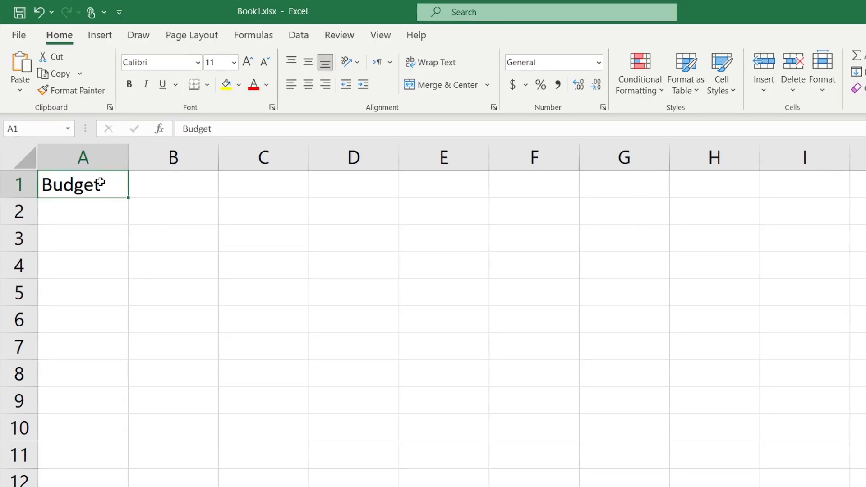
Step: Move the selection three cells down from A1 to A4 and back up to A1
key(Return)
key(Return)
key(Return)
key(shift+Return)
key(shift+Return)
key(shift+Return)
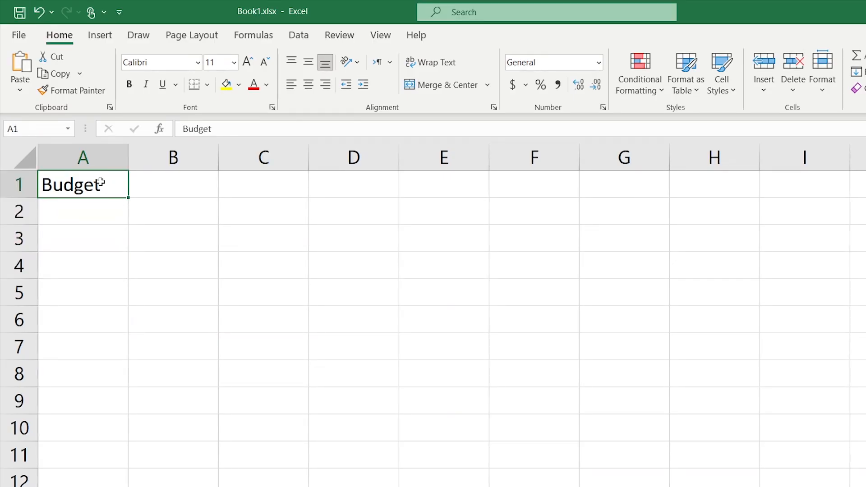
Step: Move the selection along row 1 from A1 to B1 and back, and to D1 and back
key(Tab)
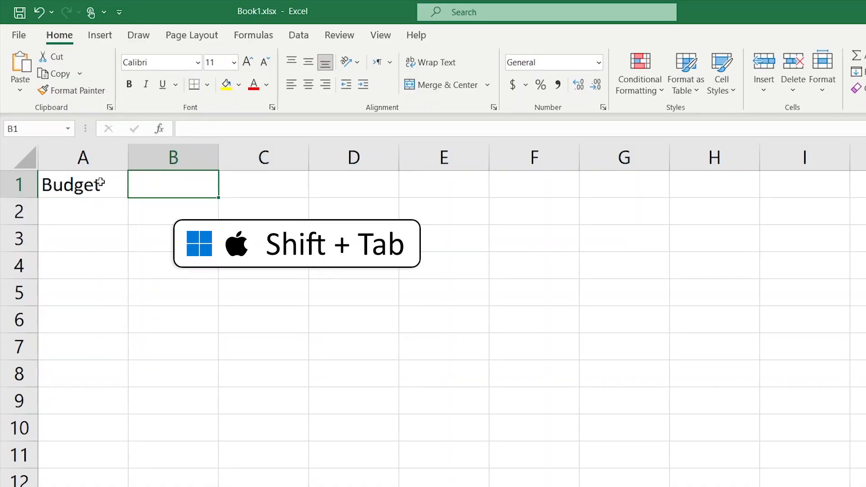
key(shift+Tab)
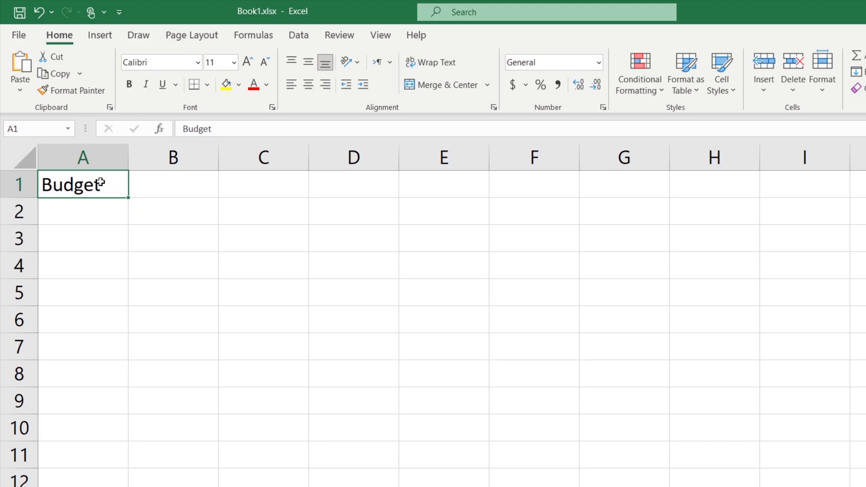
key(Tab)
key(Tab)
key(Tab)
key(shift+Tab)
key(shift+Tab)
key(shift+Tab)
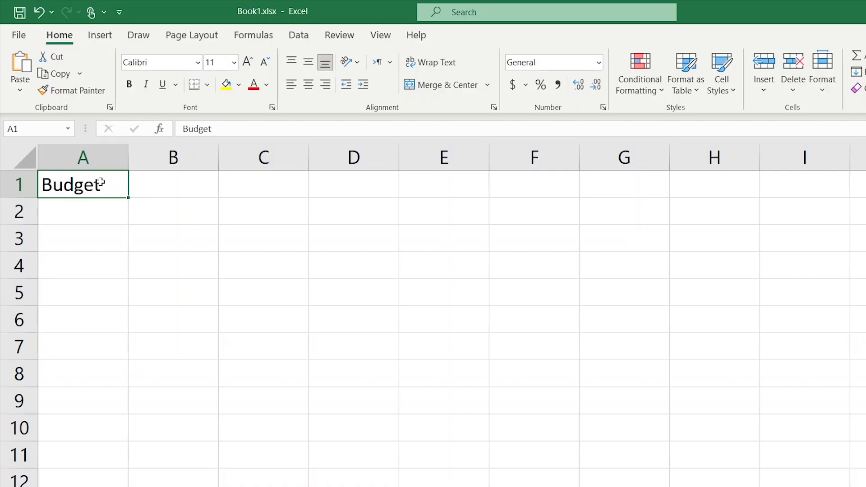
Step: Move the selection three cells down from A1, three cells across to column D, and three cells down to D7
key(Down)
key(Down)
key(Down)
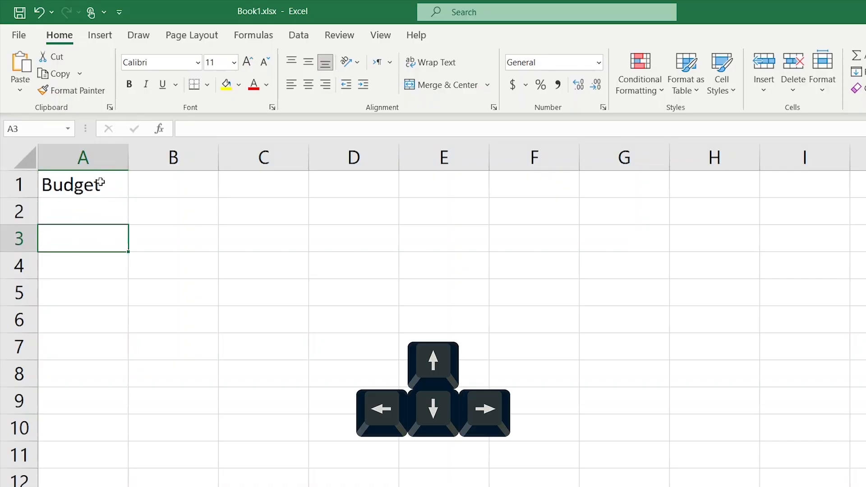
key(Right)
key(Right)
key(Right)
key(Down)
key(Down)
key(Down)
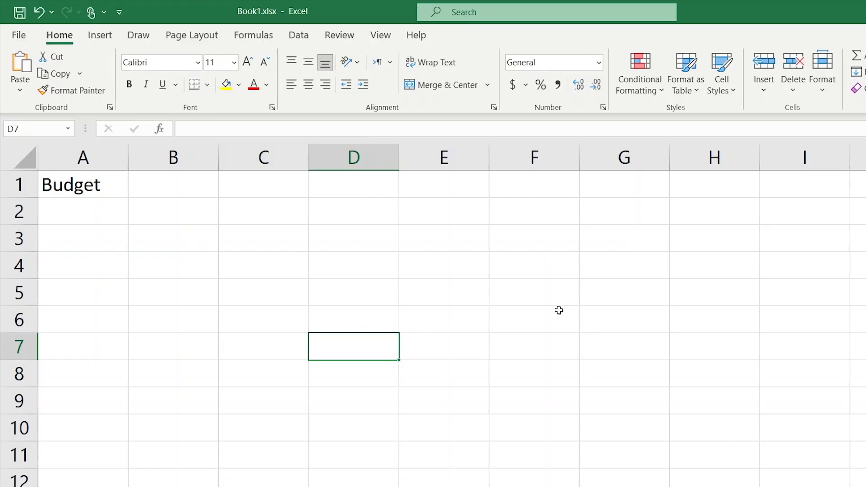
Step: Select cells F6, G4, H6 and G8 directly, one after another
click(573, 321)
click(655, 273)
click(721, 323)
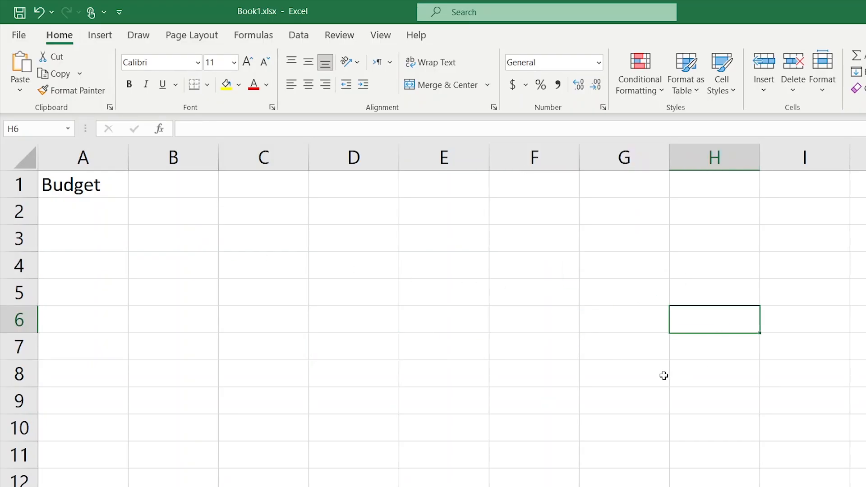
click(663, 376)
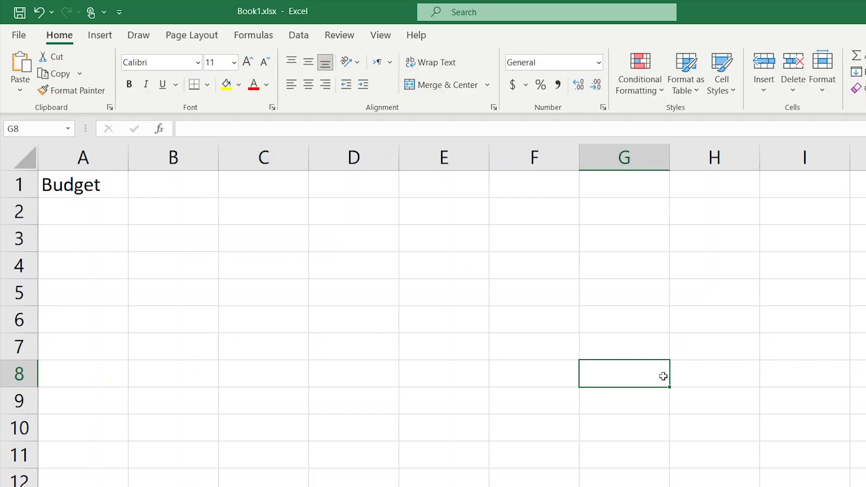
Step: Overwrite the text in cell A1 with "tracker" and undo the replacement
click(91, 178)
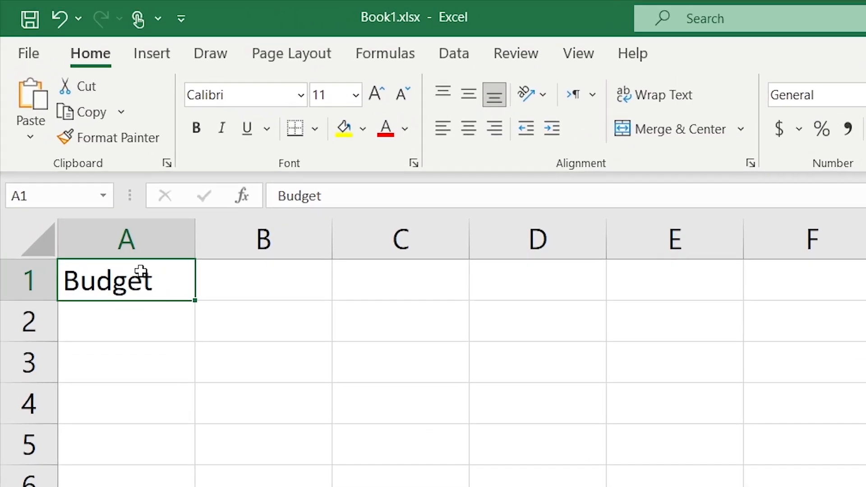
text(tracker)
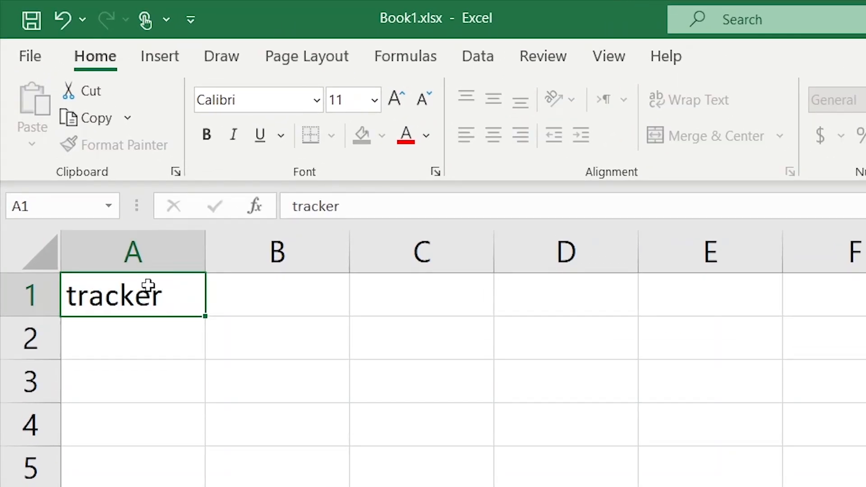
key(Return)
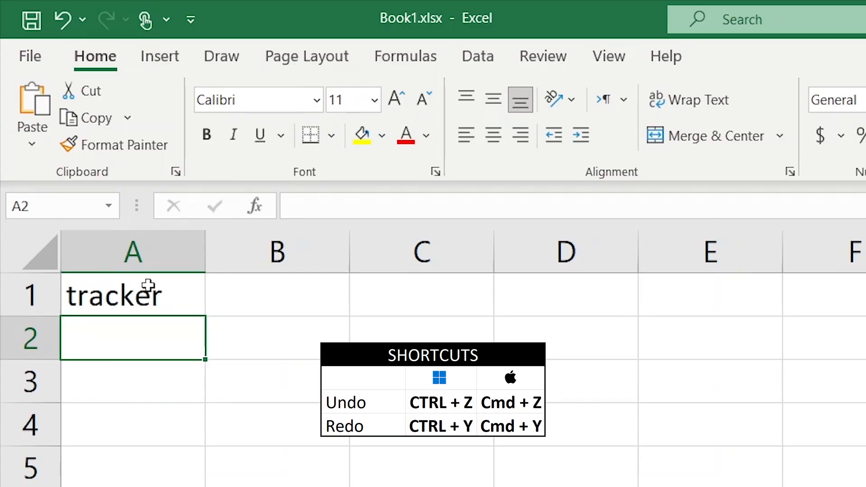
key(ctrl+z)
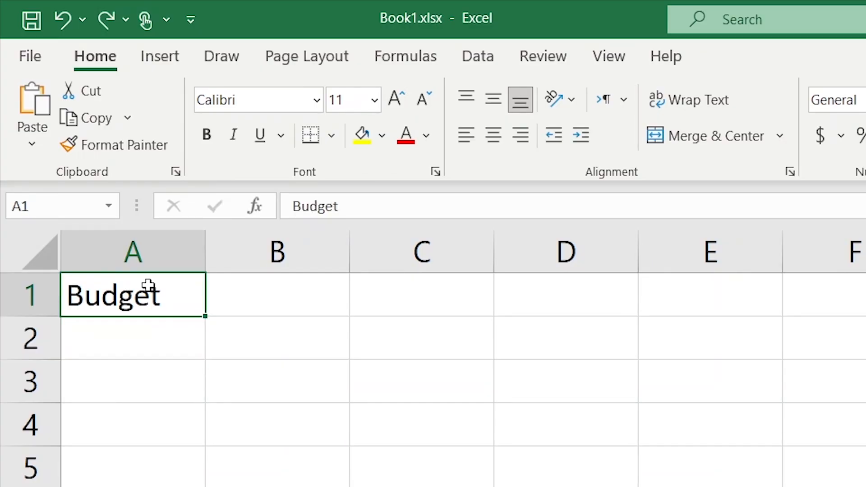
Step: Edit the existing text in cell A1 in place so that it reads "Budget Tracker"
double_click(181, 292)
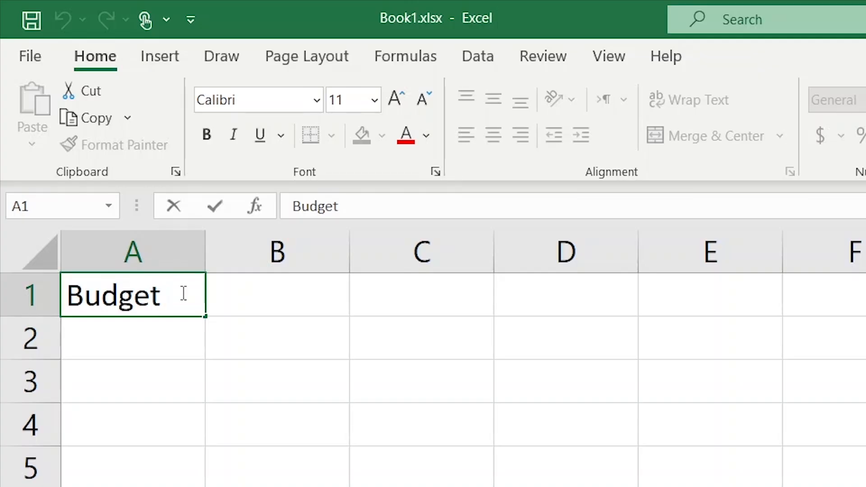
text(Tracker)
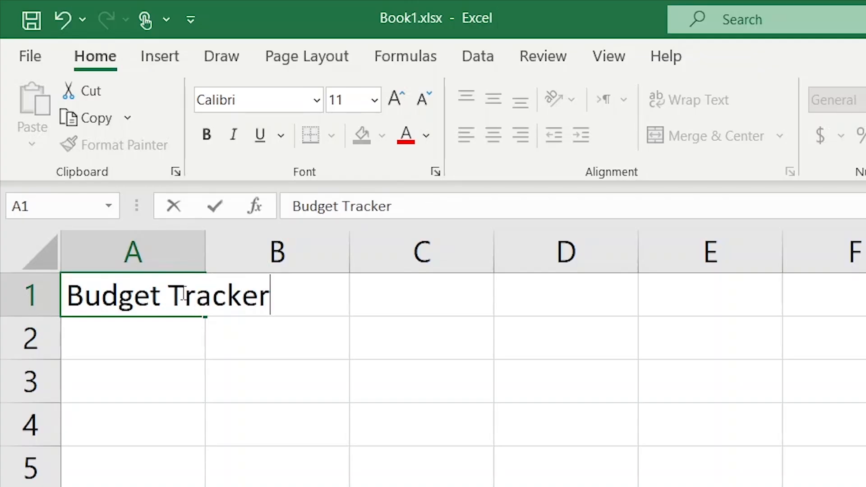
key(Return)
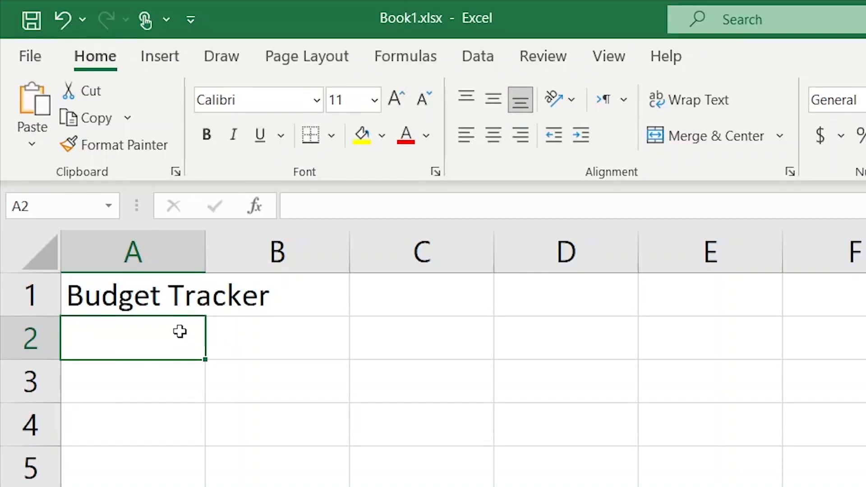
Step: Enter the column headers "Category", "Description" and "Amount" in cells A2, B2 and C2
text(Category)
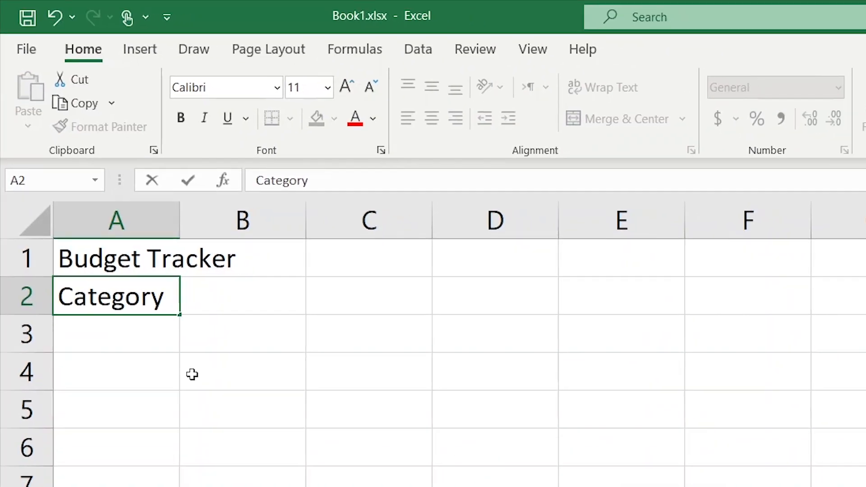
key(Tab)
text(Description)
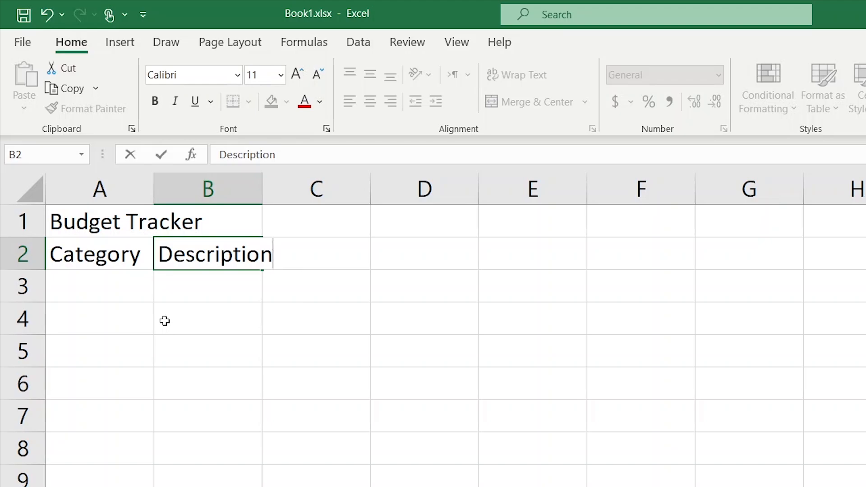
key(Tab)
key(Tab)
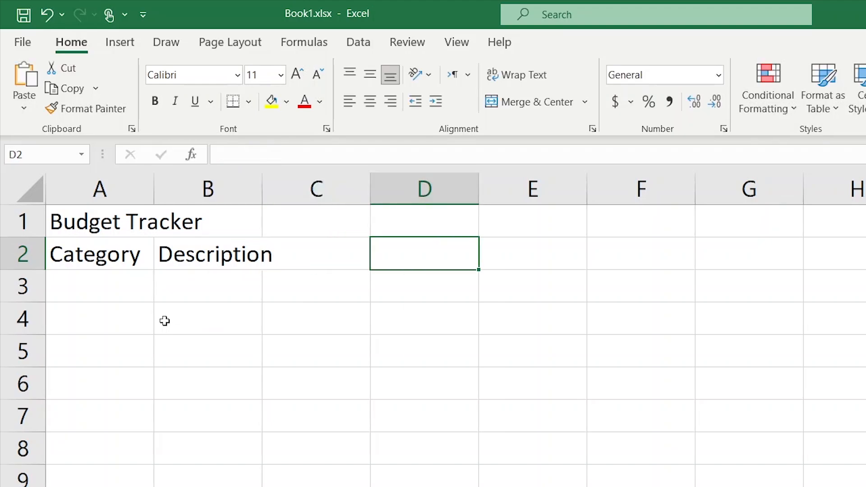
click(190, 256)
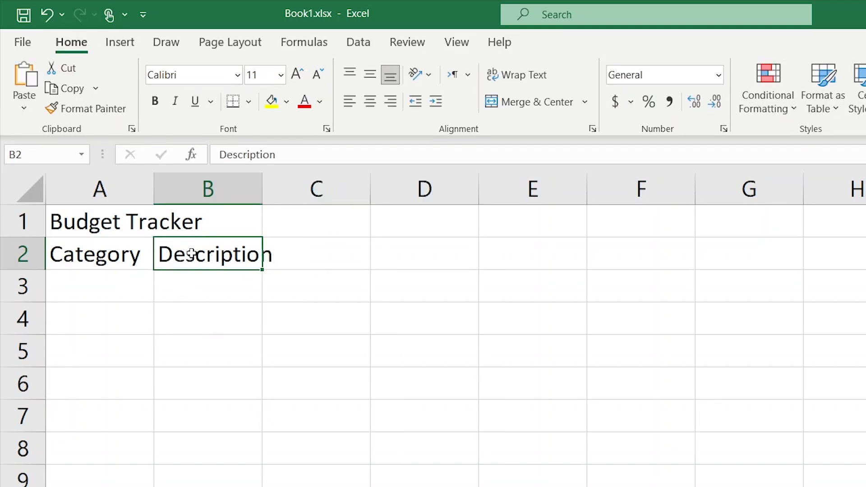
key(Tab)
text(Amount)
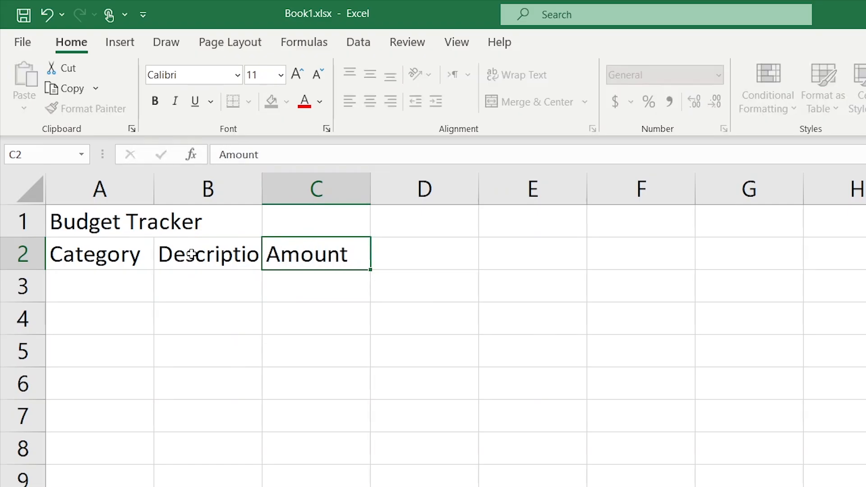
key(Tab)
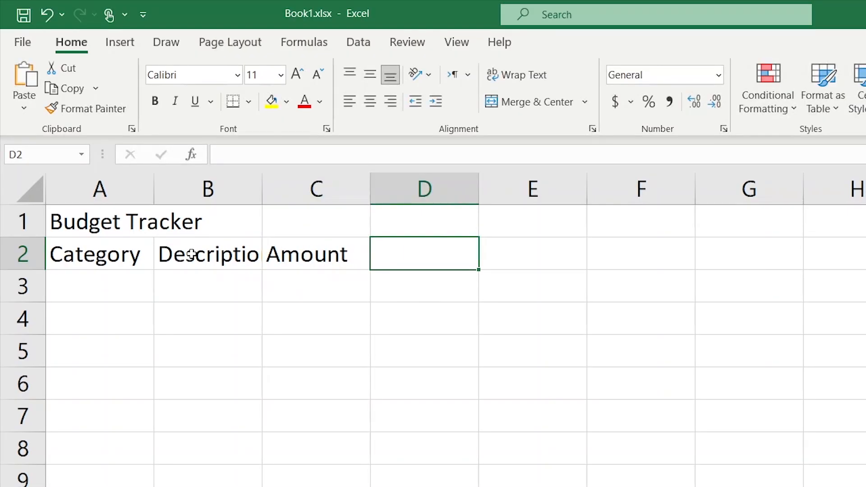
Step: Try narrower and wider widths for column B, and AutoFit it to the "Description" header
click(191, 254)
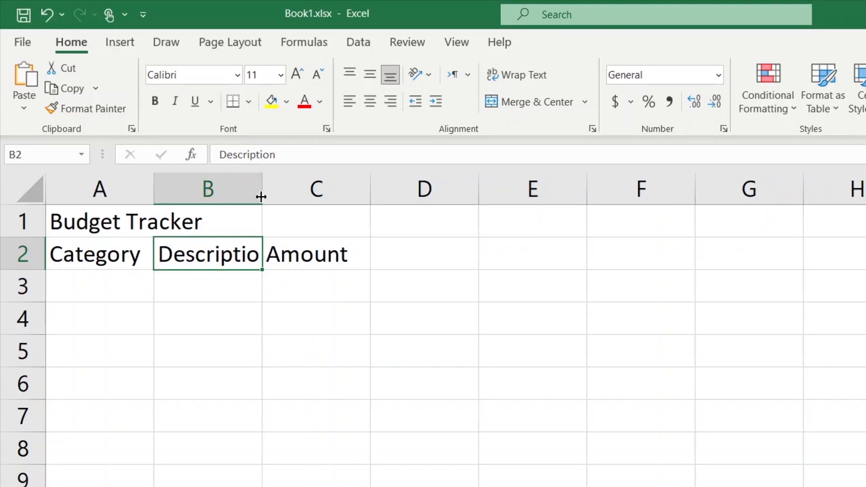
drag(261, 196, 246, 200)
drag(216, 203, 297, 205)
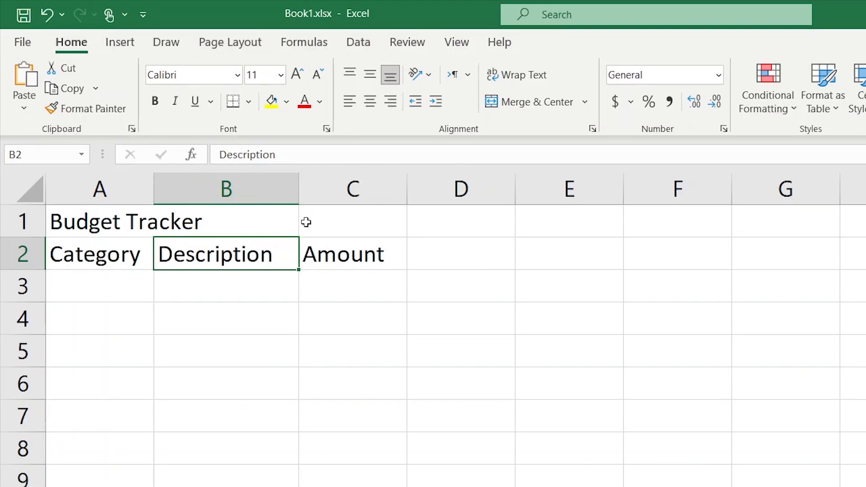
double_click(297, 186)
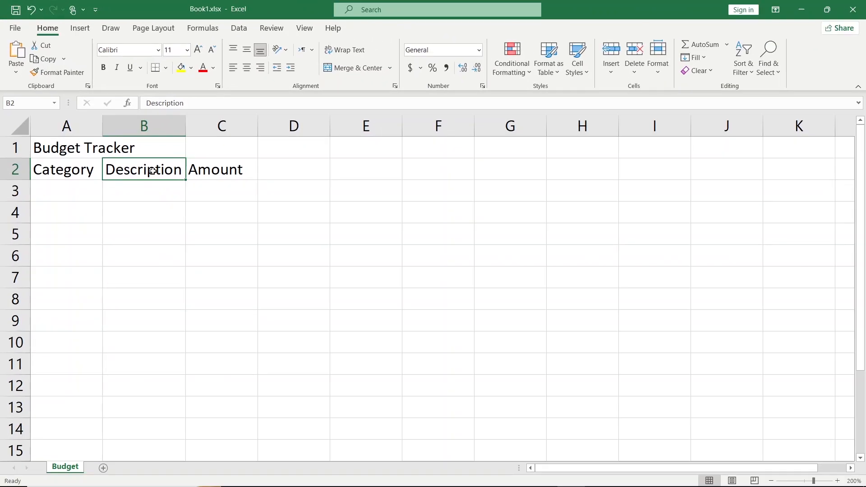
Step: Enter Utilities, Monthly Bills, 200 in row 3 and Groceries, Weekly Expenses, 150 in row 4
click(79, 190)
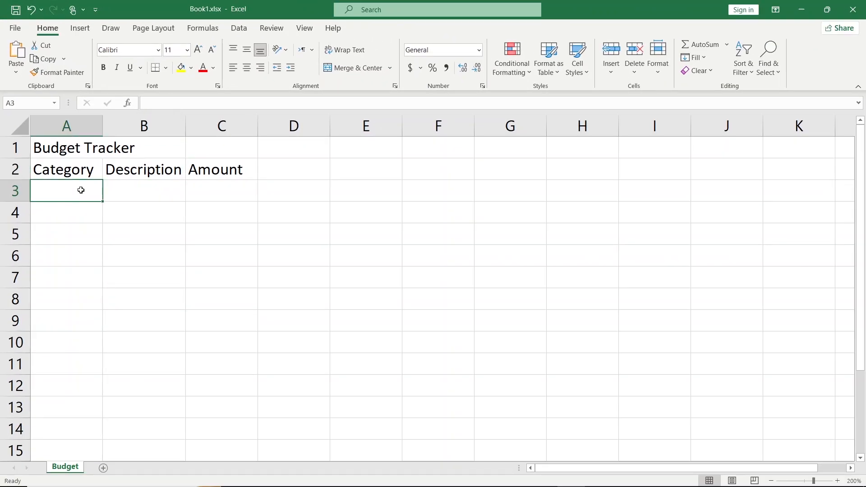
text(Utilities)
key(Tab)
text(Monthly Bills)
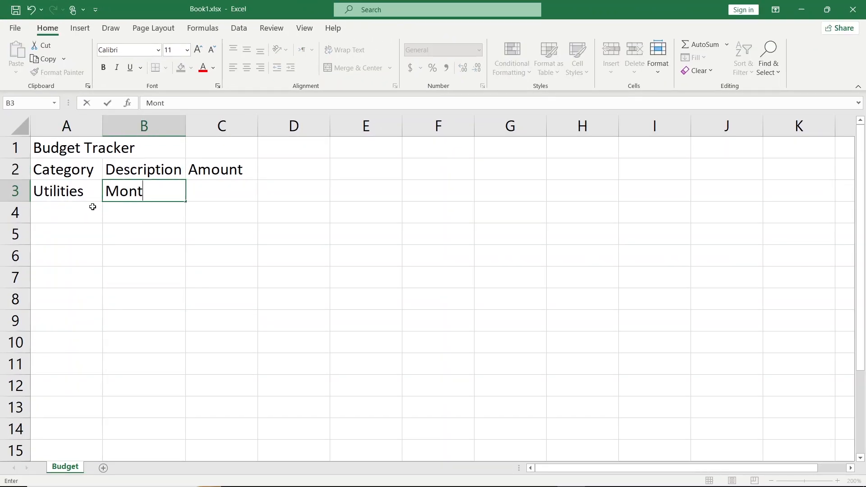
key(Tab)
text(200 Groceries)
key(Tab)
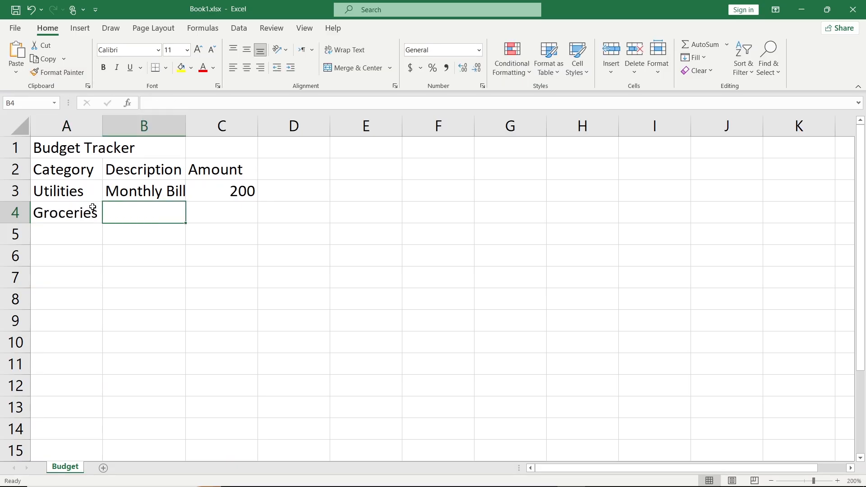
text(Weekly Expenses)
key(Tab)
text(150)
key(Return)
Step: Enter Transportation, Fuel Costs, 50 in row 5 and Entertainment, Streaming Subscriptions, 30 in row 6
text(Transportation)
key(Tab)
text(Fuel Costs	50)
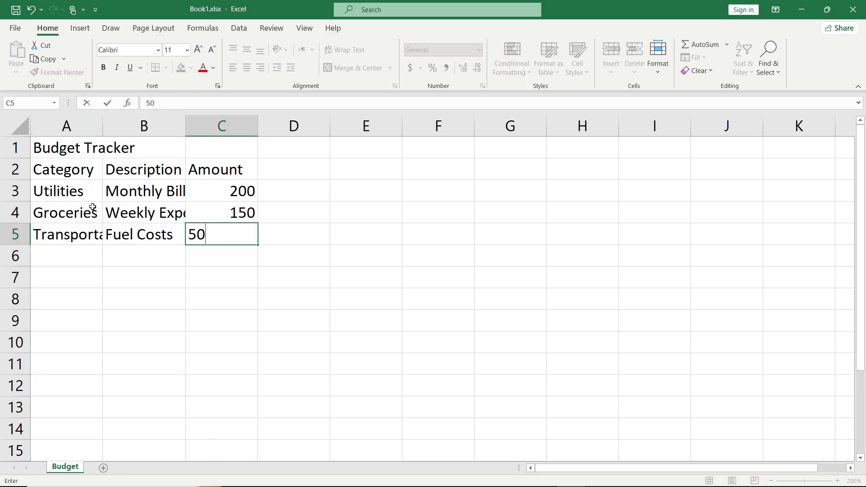
key(Return)
text(Entertainment)
key(Tab)
text(Streaming Subscriptions)
key(Tab)
text(30)
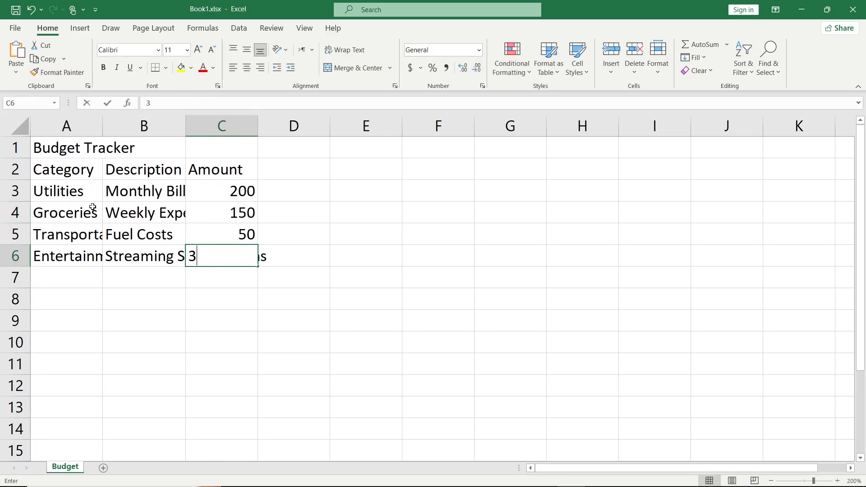
key(Return)
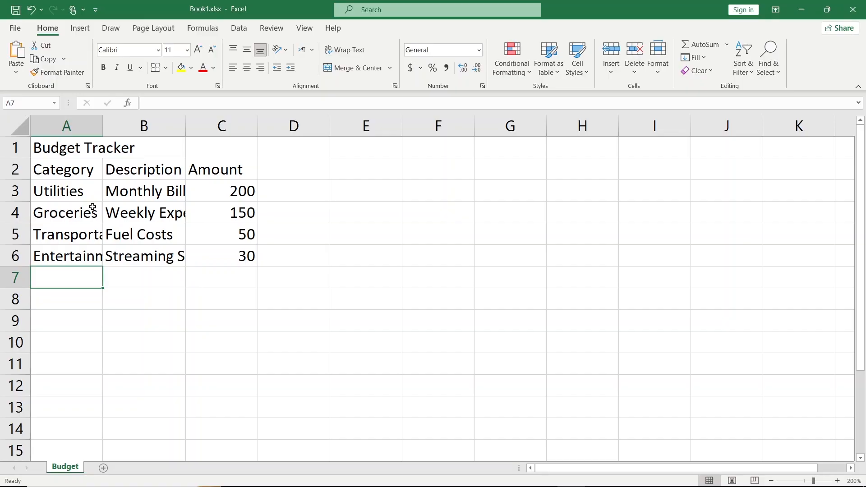
Step: Widen columns A to C together to the same large width
click(86, 125)
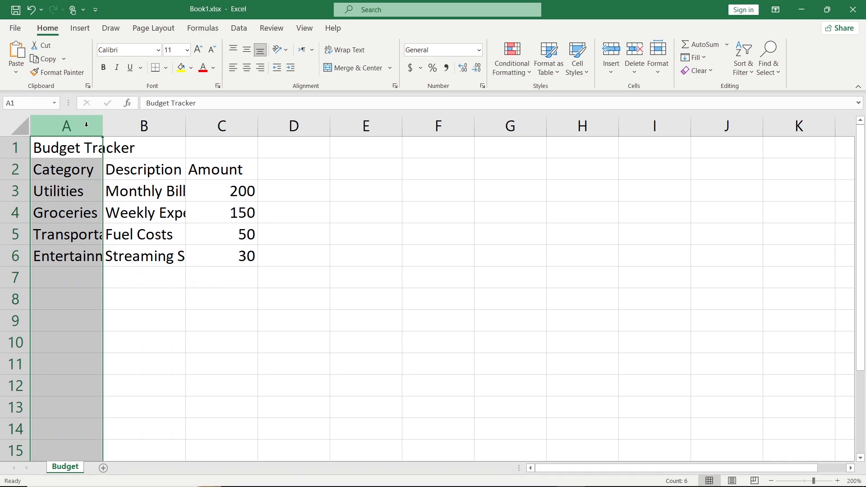
drag(88, 126, 243, 126)
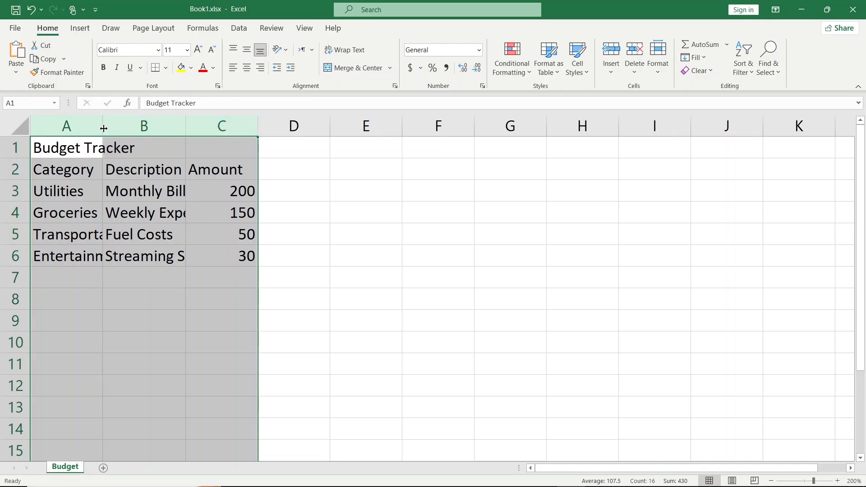
drag(103, 128, 241, 130)
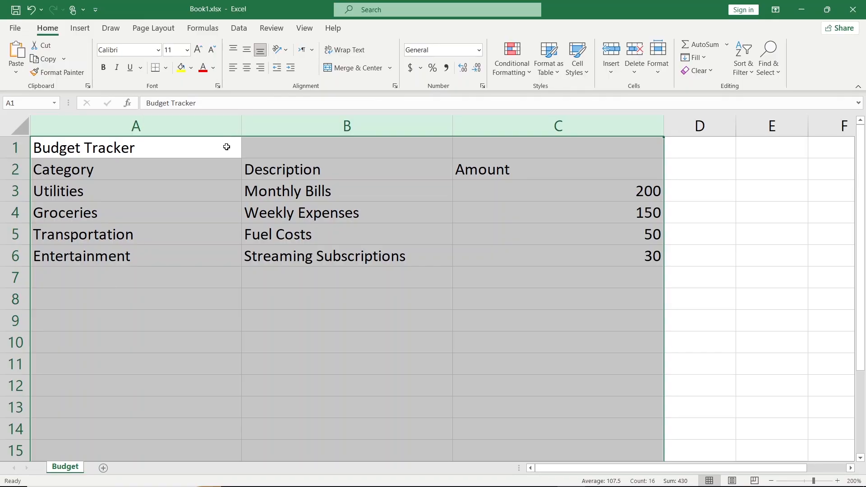
Step: AutoFit the widths of columns A to C to their contents in one operation
click(226, 145)
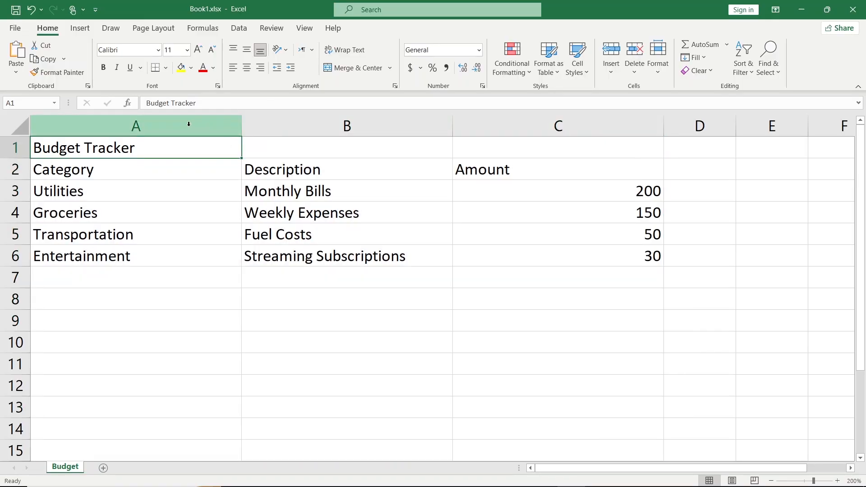
drag(188, 124, 516, 123)
double_click(455, 127)
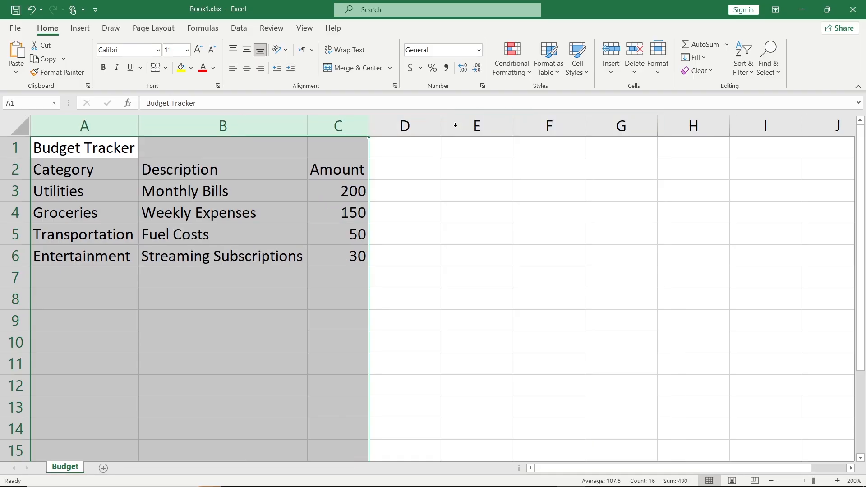
click(353, 126)
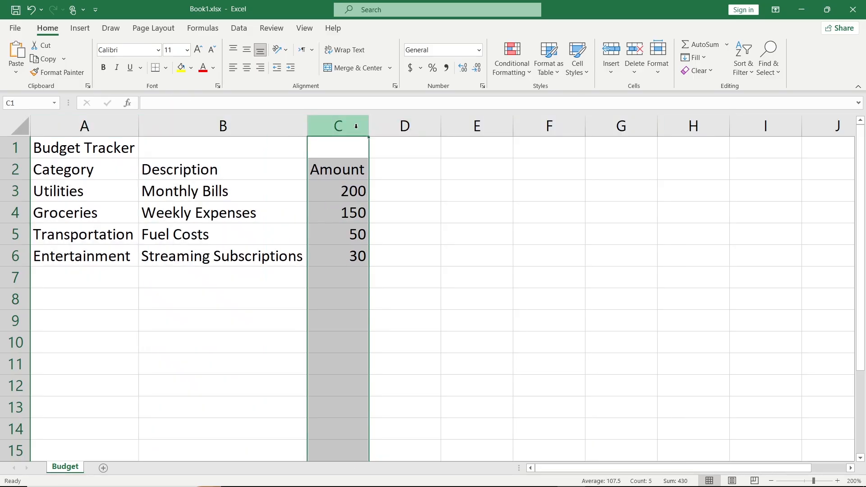
click(250, 126)
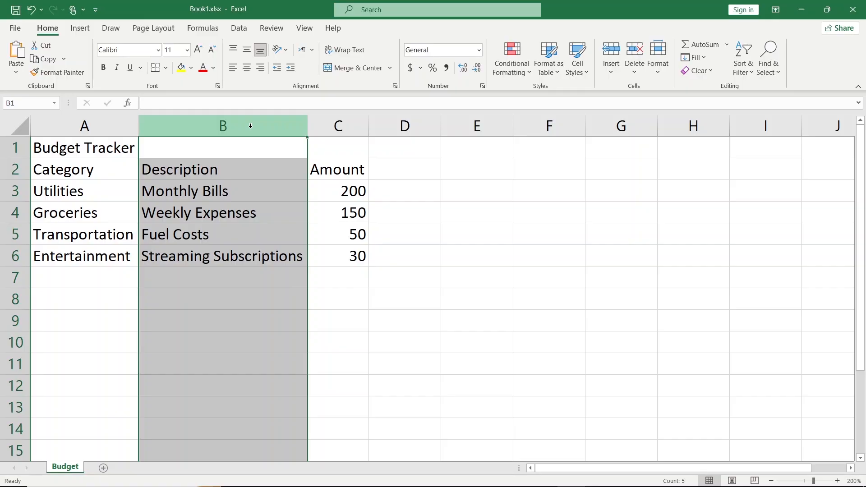
click(242, 145)
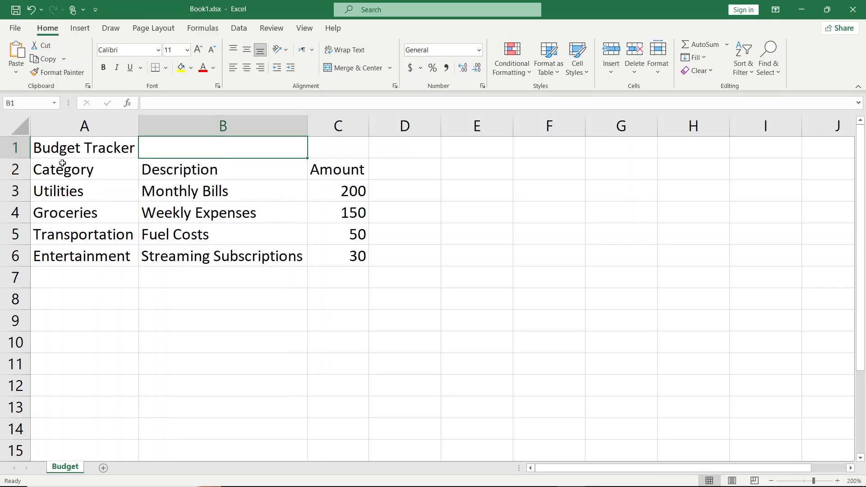
Step: Increase the height of header row 2 to almost double
drag(21, 179, 17, 196)
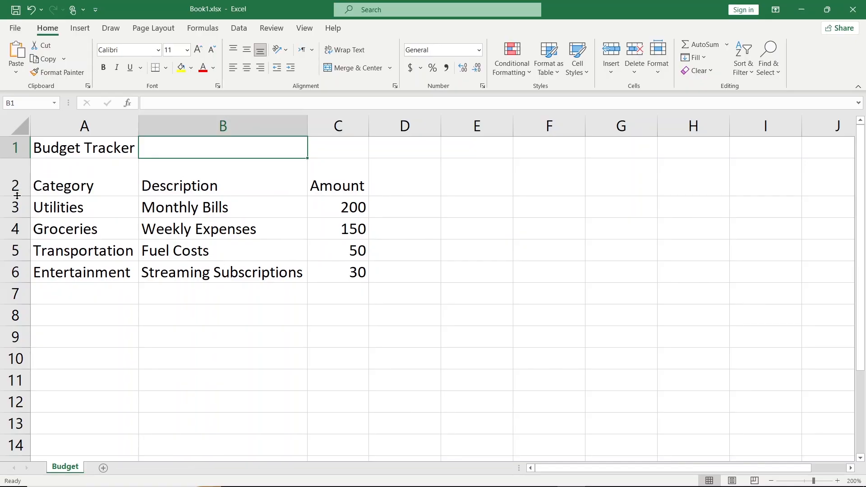
Step: AutoFit the height of row 2 alone and of rows 1 to 6 together to their contents
double_click(17, 195)
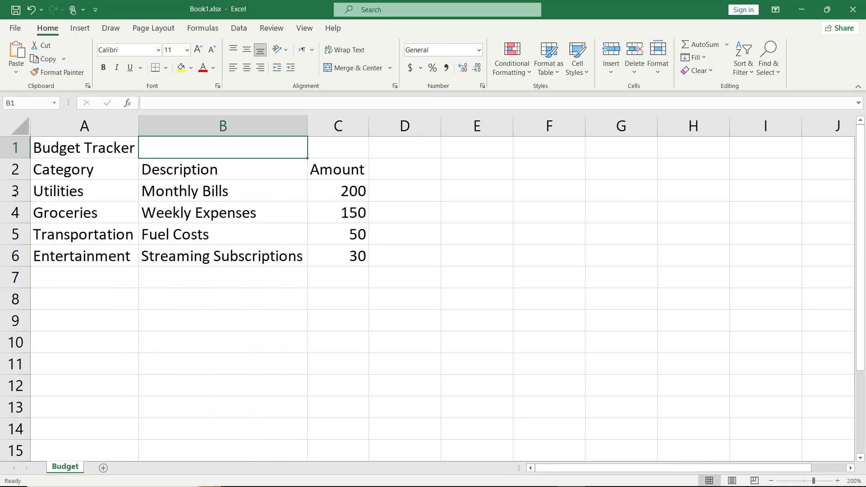
drag(15, 148, 23, 298)
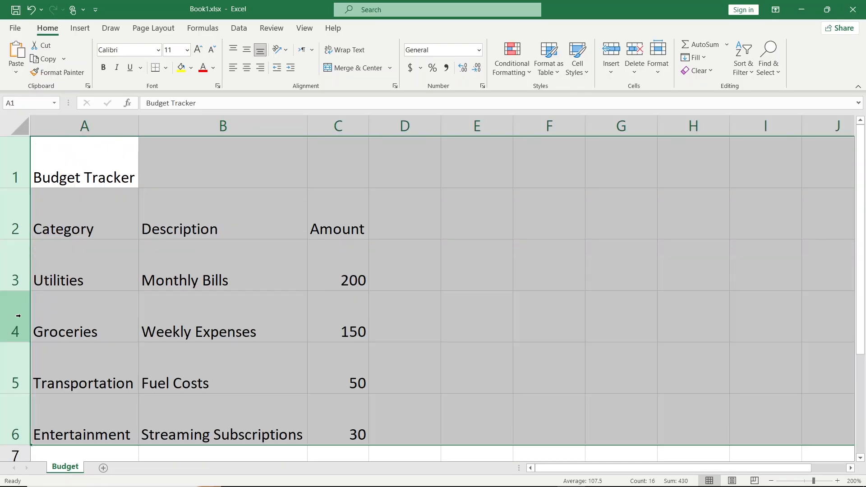
double_click(21, 290)
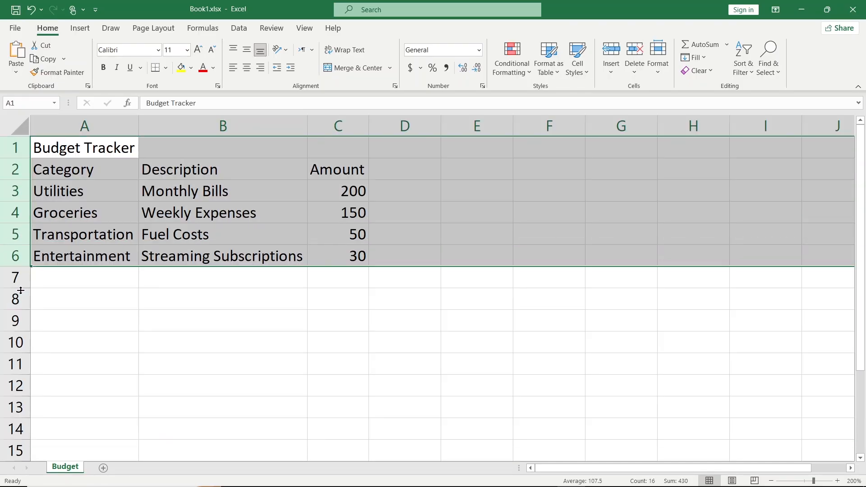
click(95, 278)
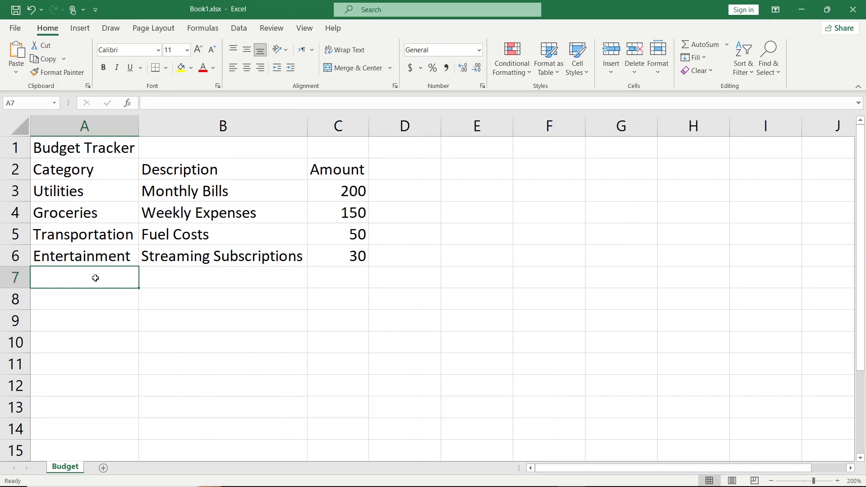
key(ctrl+z)
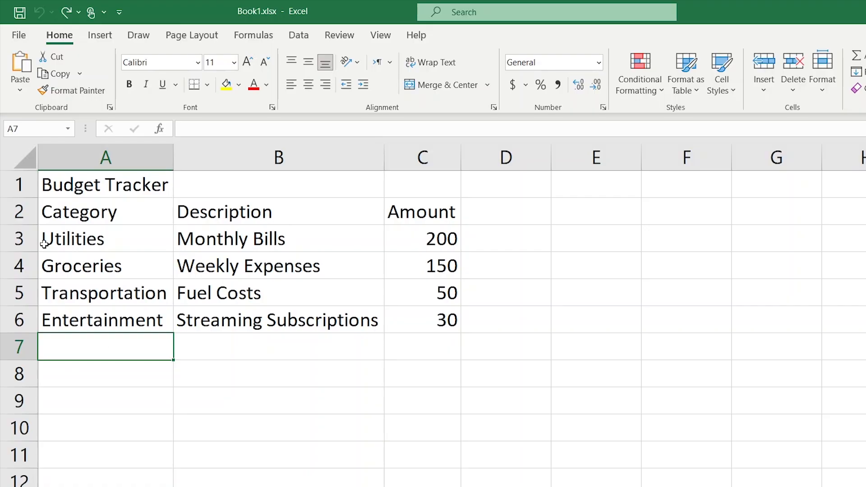
Step: Change the font of the Budget Tracker title in cell A1 to Arial
click(27, 186)
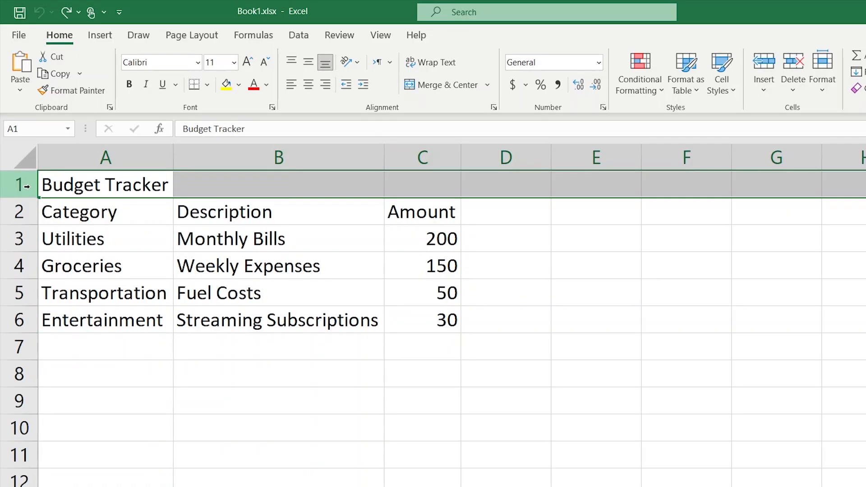
click(96, 184)
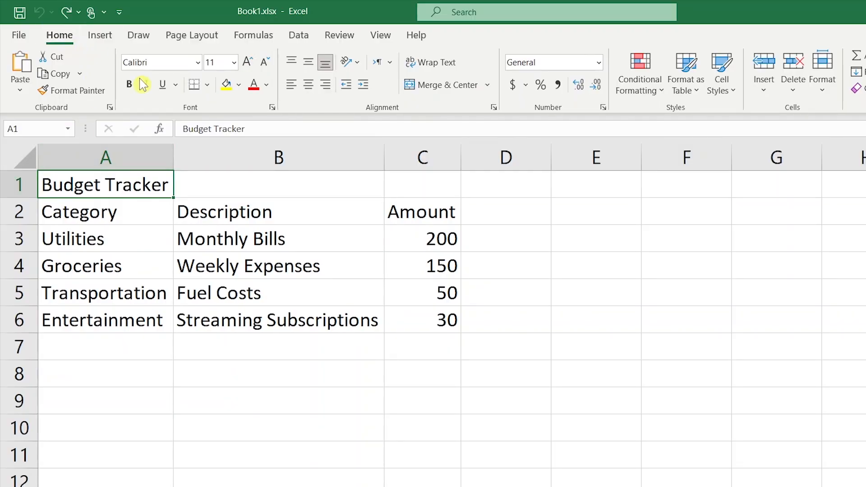
click(198, 62)
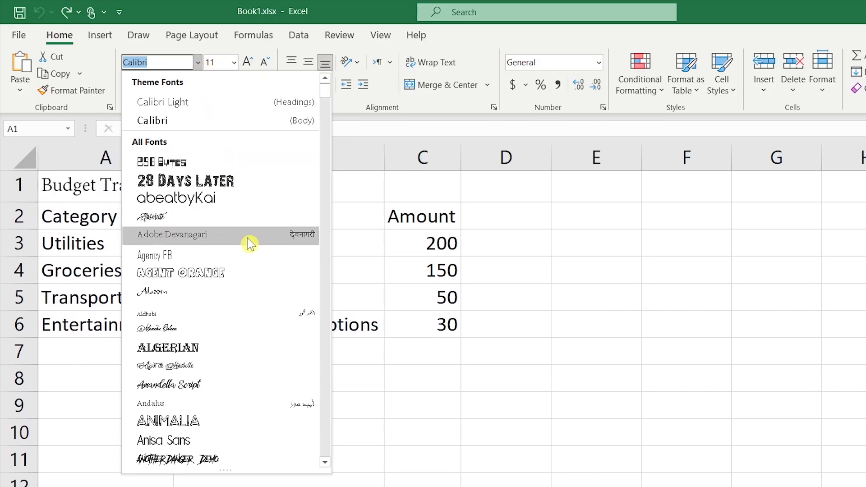
click(326, 464)
click(326, 465)
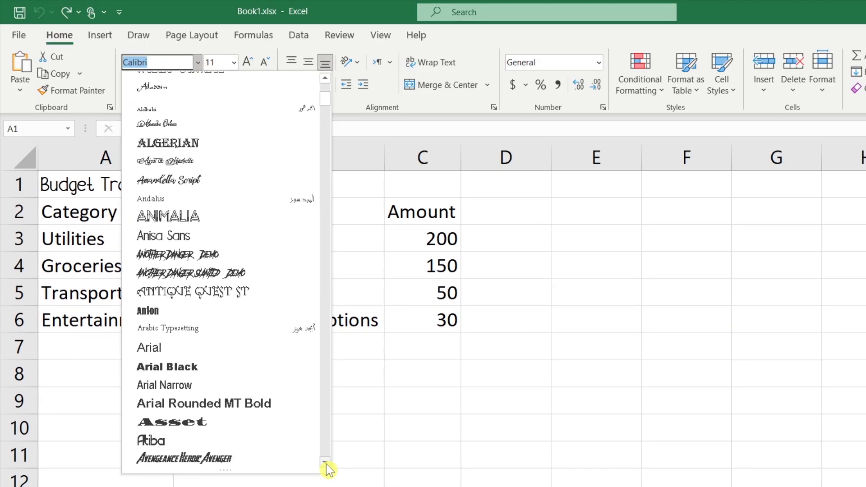
click(266, 348)
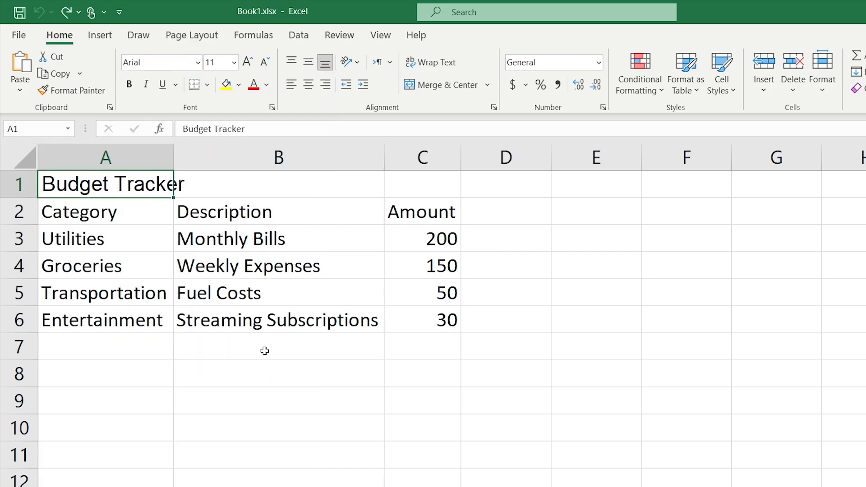
Step: Set the font size of the title in A1 to 14 and enlarge it in steps to 18
click(234, 62)
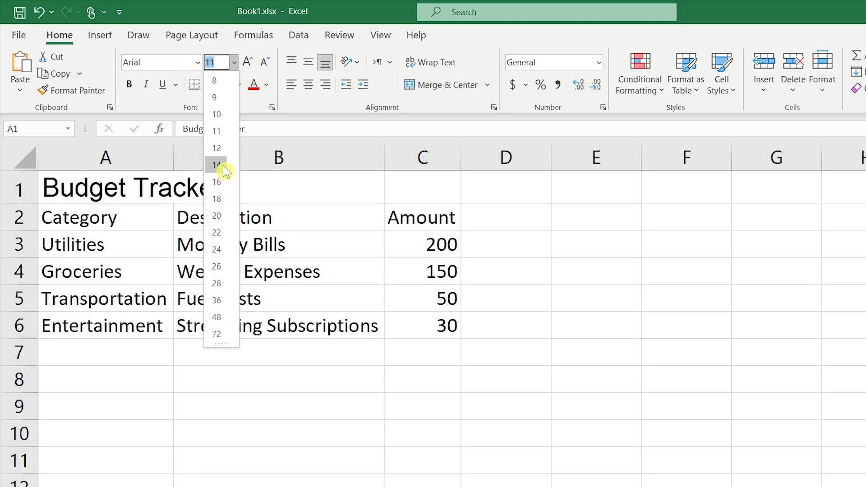
click(223, 165)
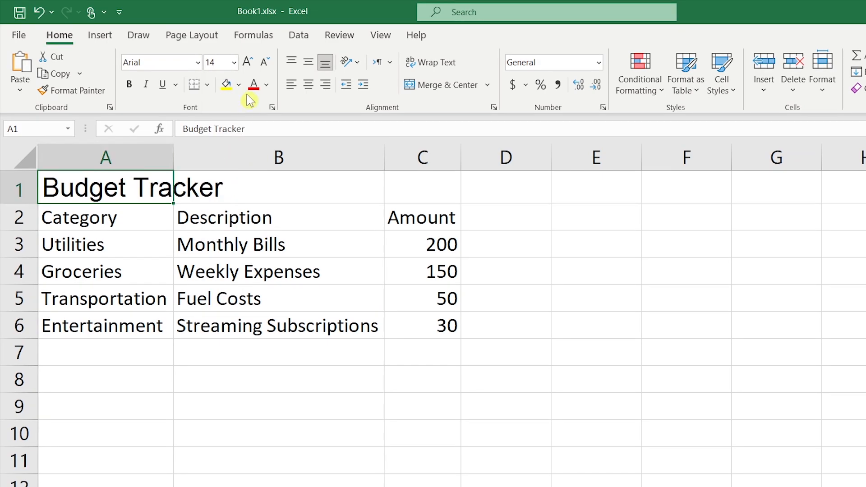
click(248, 62)
click(248, 62)
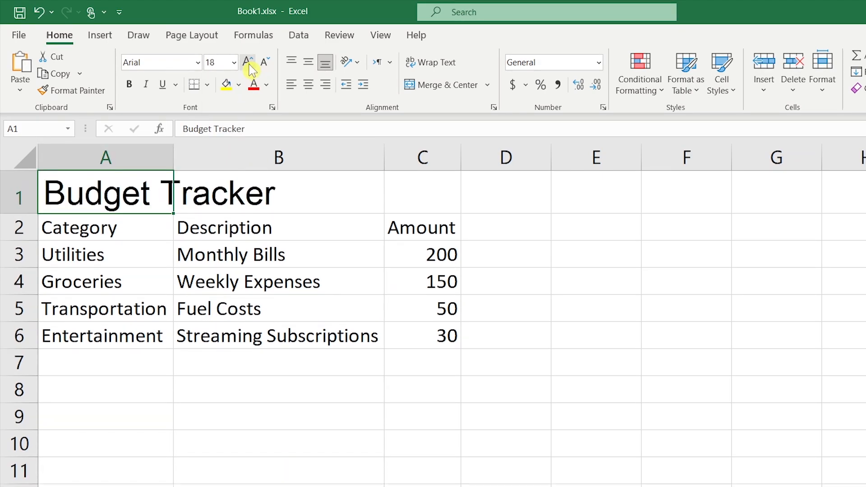
Step: Shrink the font size of the title in A1 in steps to 12
click(262, 65)
click(263, 65)
click(262, 65)
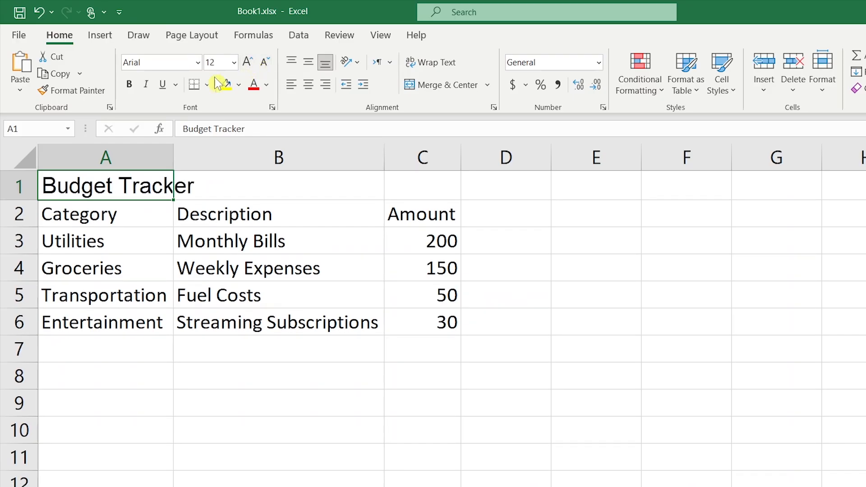
Step: Make the Budget Tracker title in A1 bold, italic and underlined
click(129, 86)
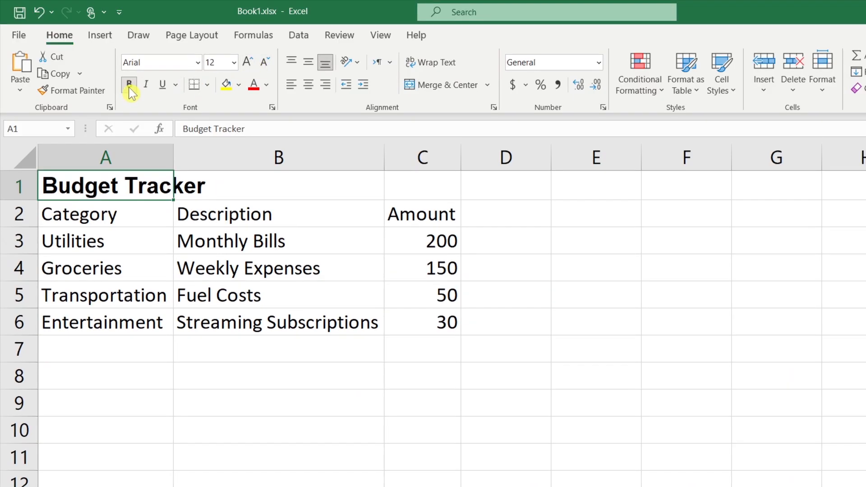
click(146, 86)
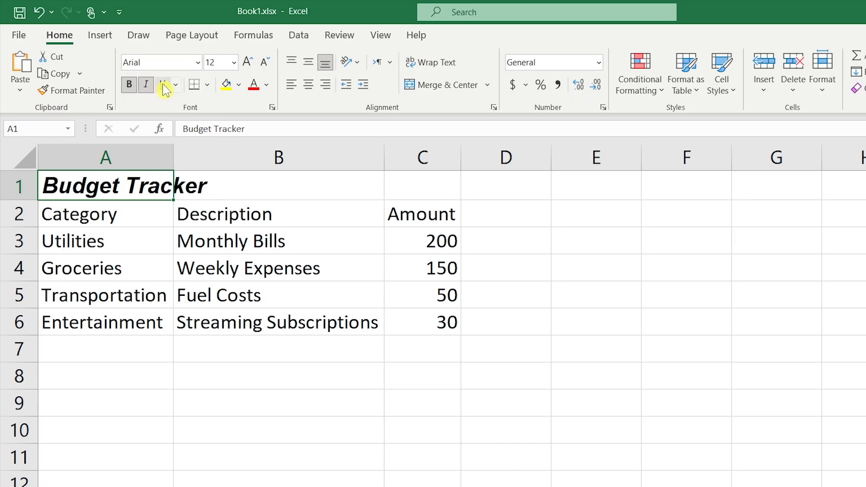
click(163, 86)
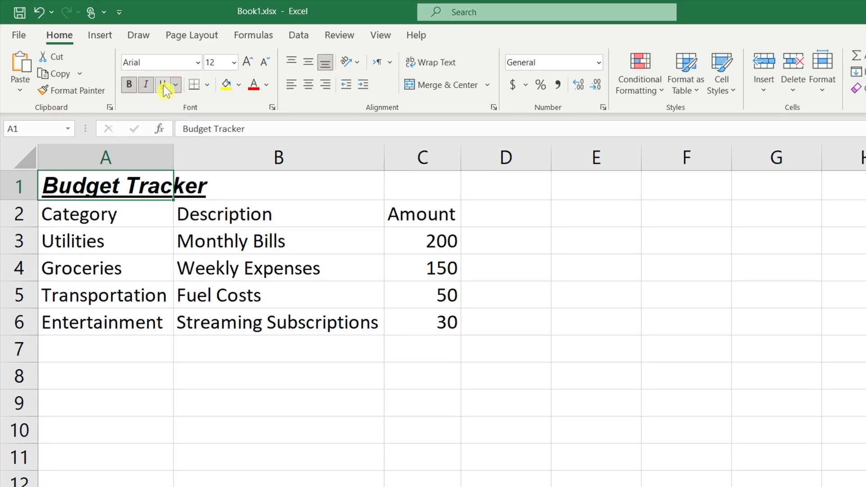
click(479, 195)
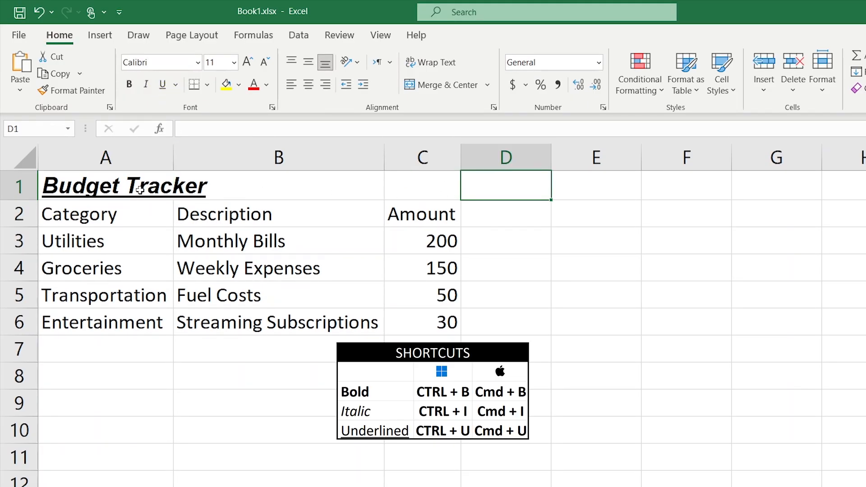
Step: Remove the underline and italic formatting from the title in A1, keeping only bold
click(169, 191)
click(164, 89)
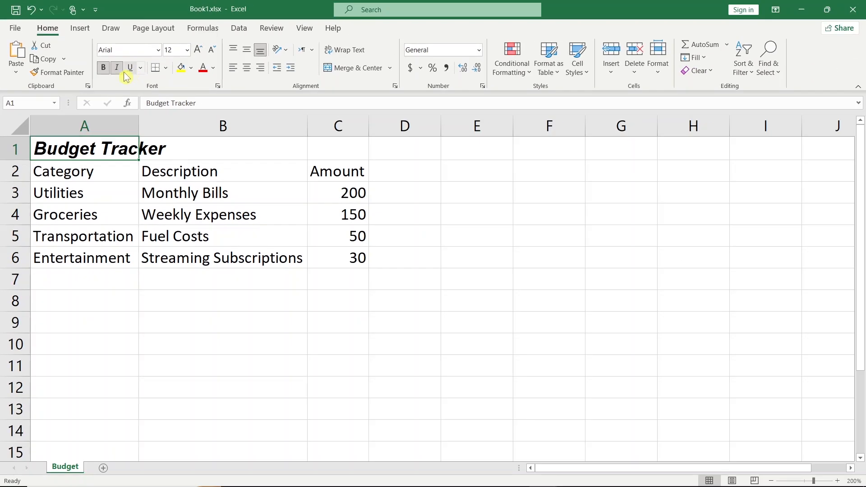
click(143, 89)
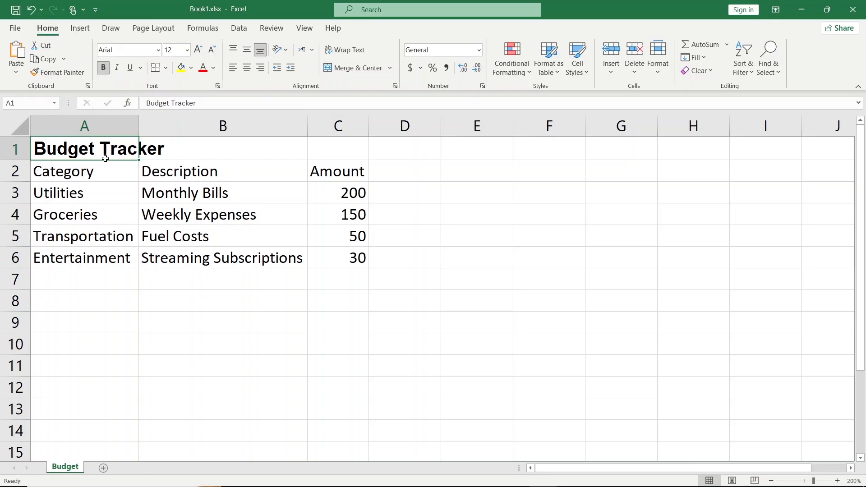
Step: Apply All Borders to the whole budget table, cells A1 to C6
drag(102, 156, 346, 256)
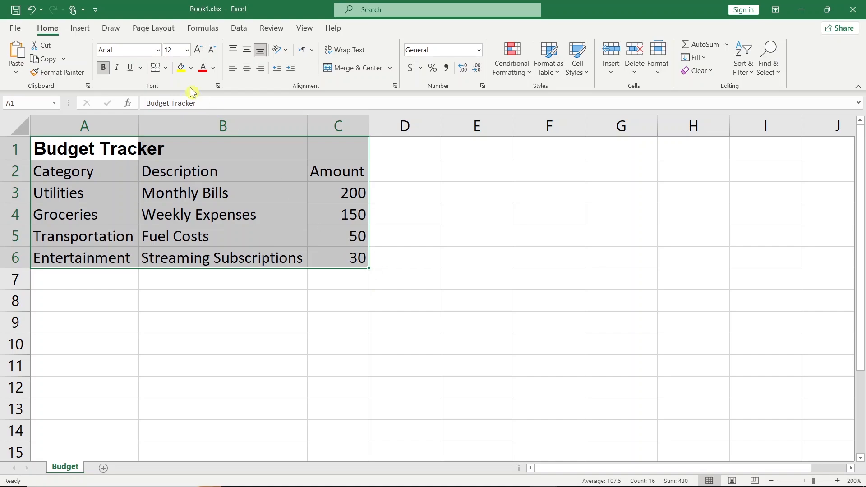
click(166, 68)
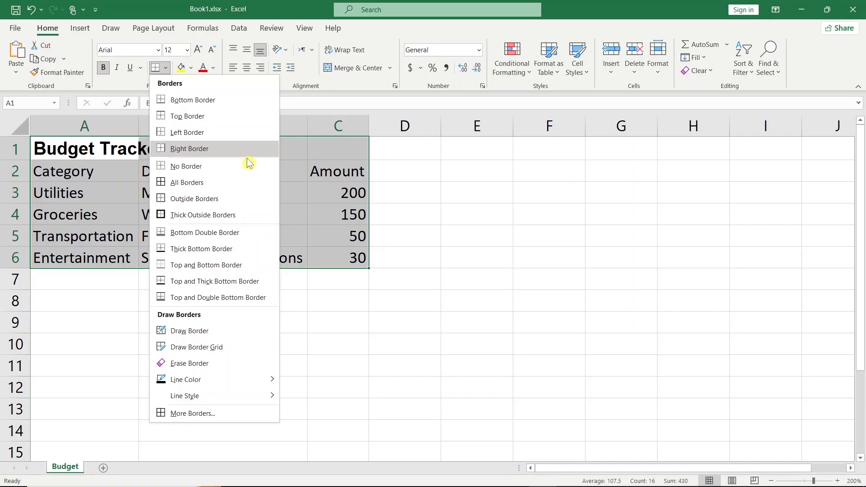
click(252, 184)
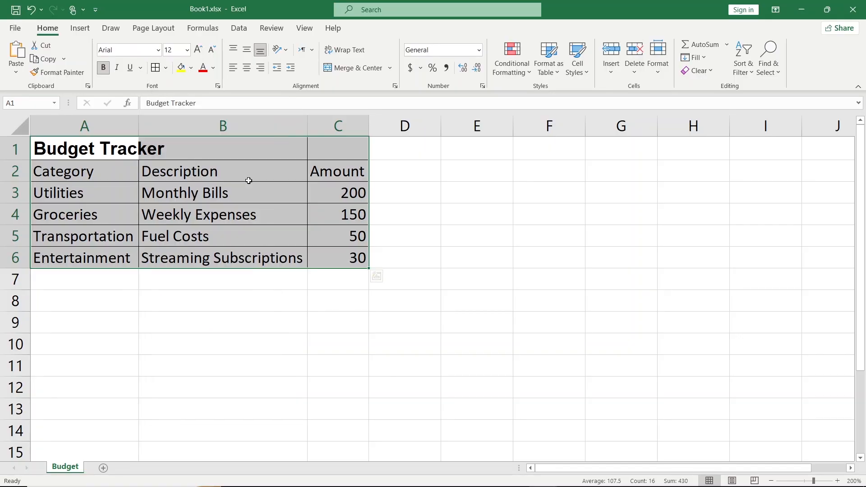
click(463, 192)
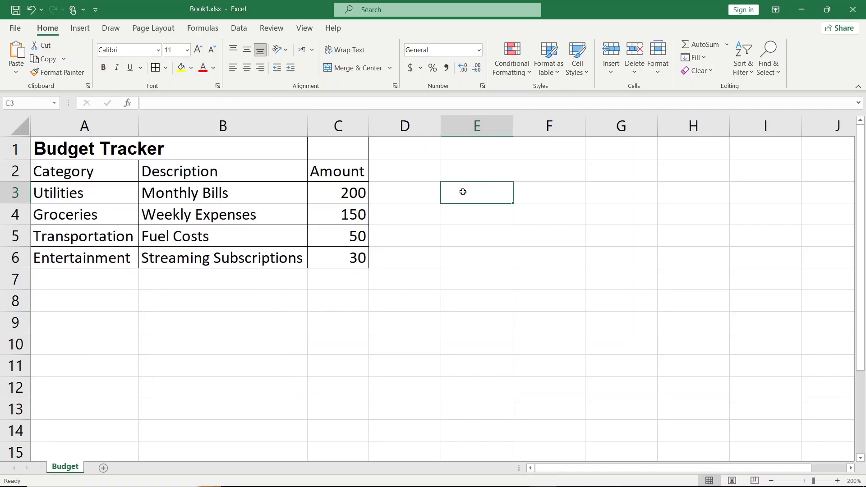
Step: Try the Heading 1 cell style on the title in A1 and undo it
click(96, 144)
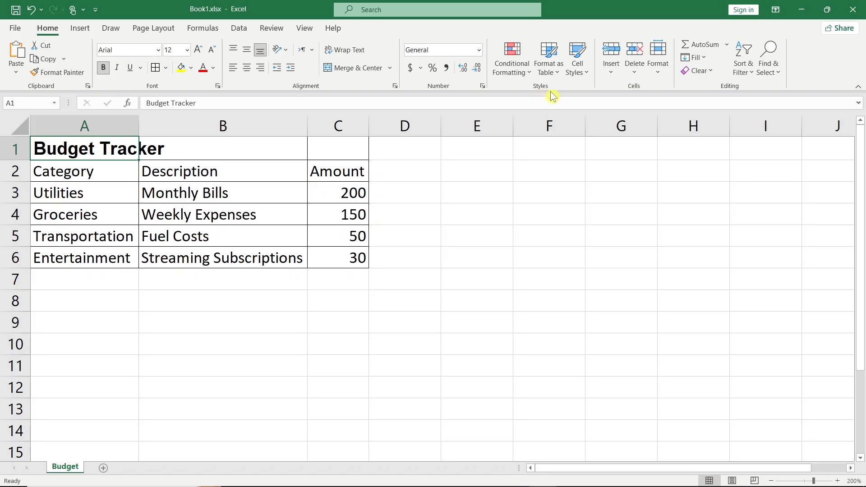
click(590, 71)
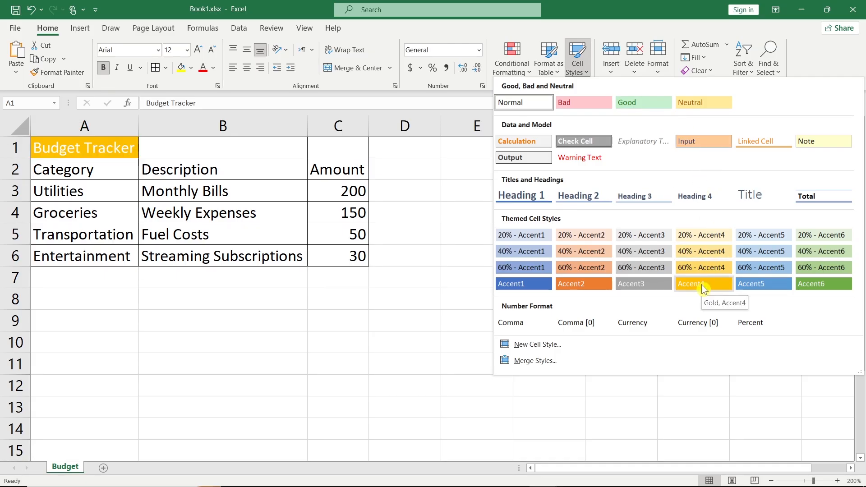
click(534, 200)
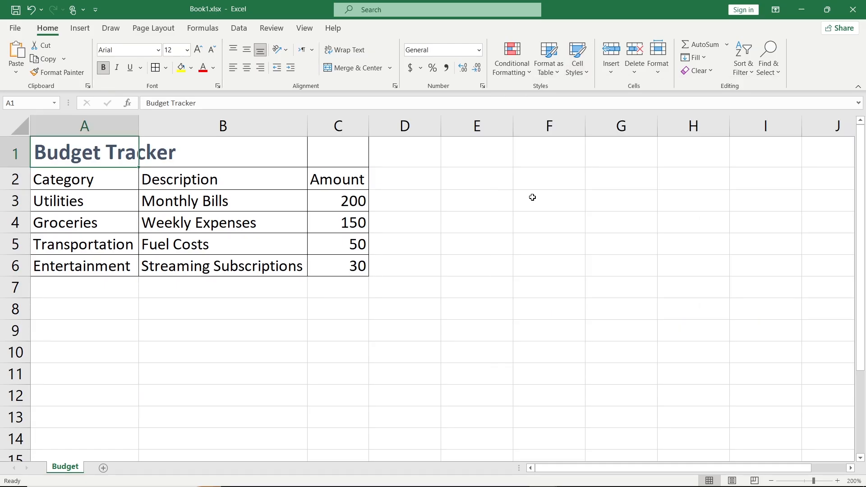
key(ctrl+z)
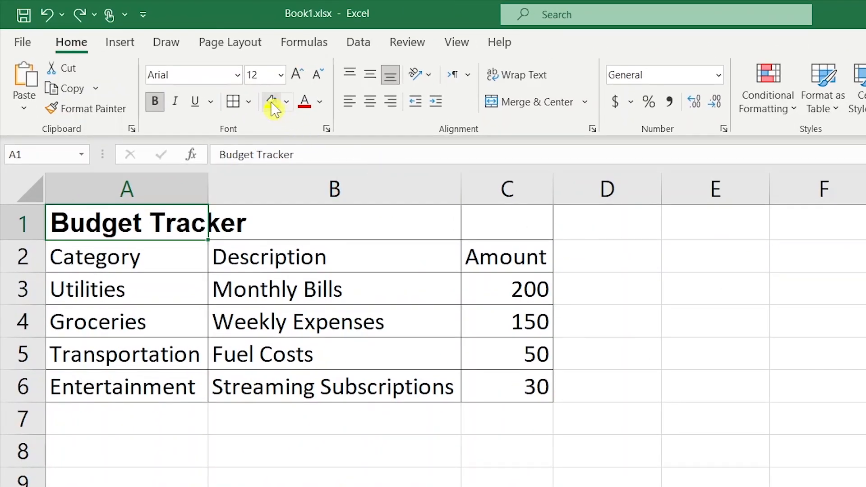
Step: Fill title cell A1 with yellow and replace it with the green theme color across A1 to C1
click(272, 102)
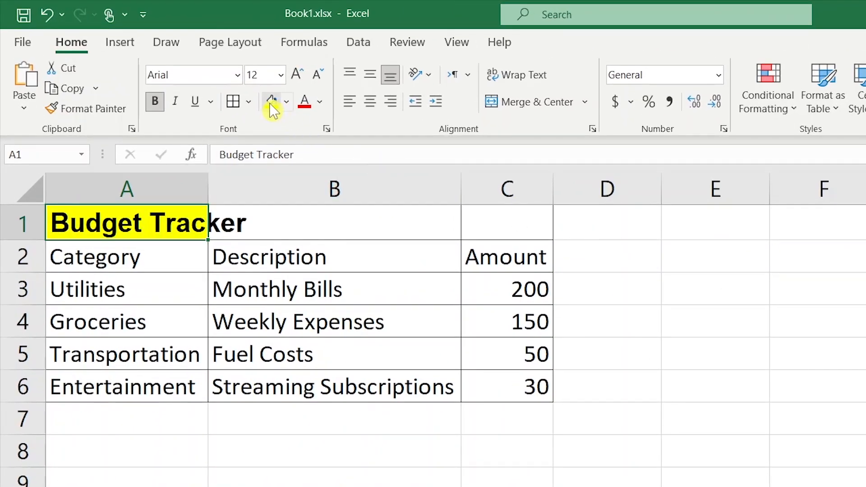
drag(207, 221, 469, 232)
click(287, 103)
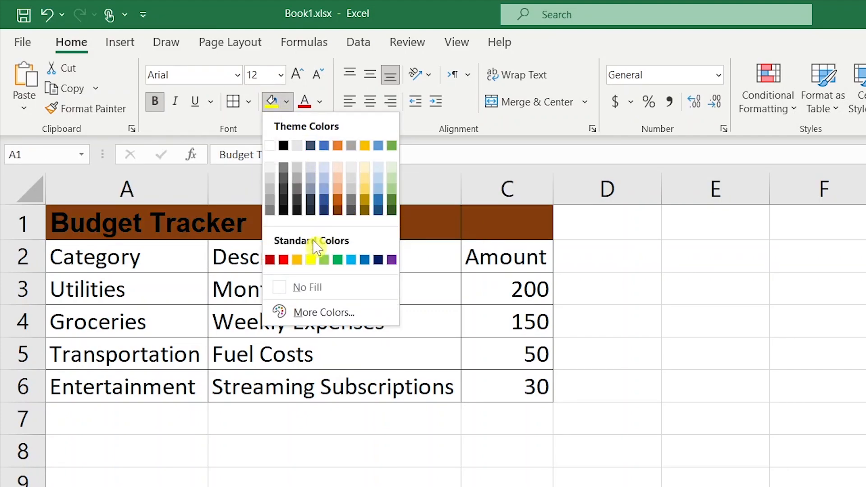
click(392, 145)
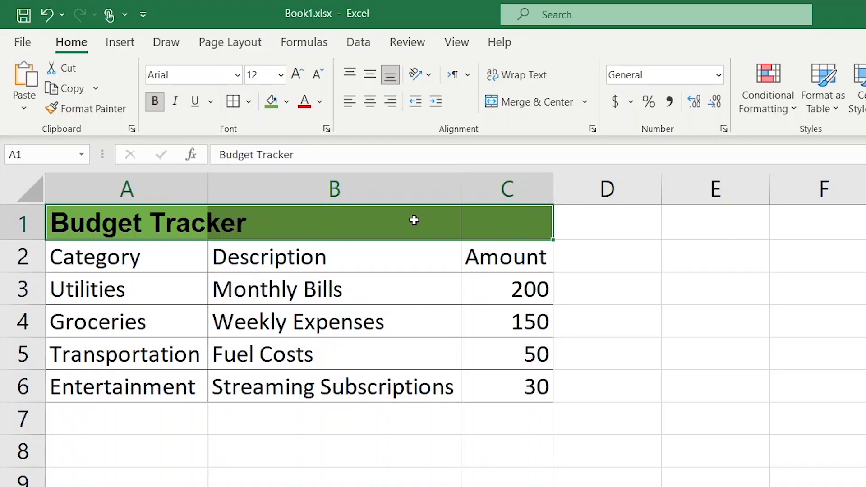
Step: Change the font color of the Budget Tracker title in A1 to white
click(150, 224)
click(320, 102)
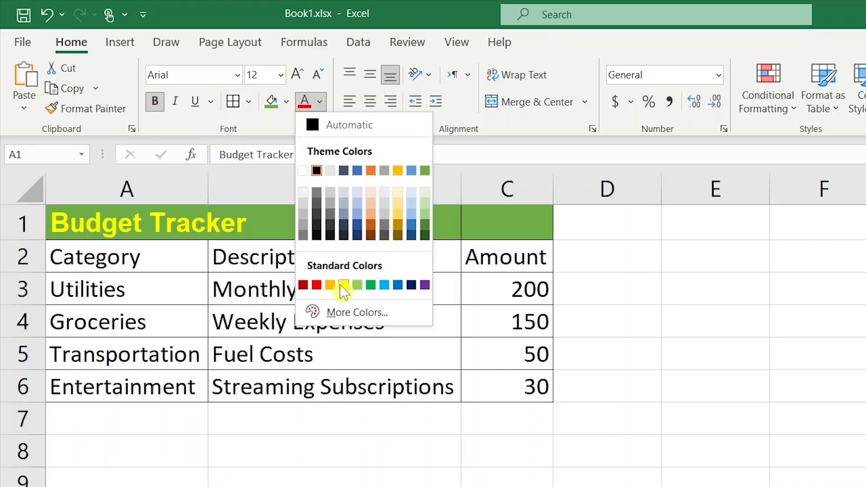
click(302, 172)
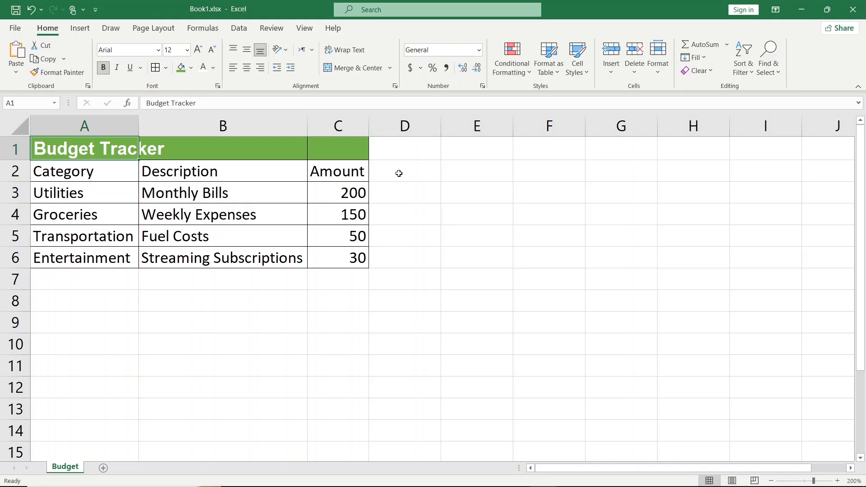
Step: Italicize the column headers in row 2
click(14, 172)
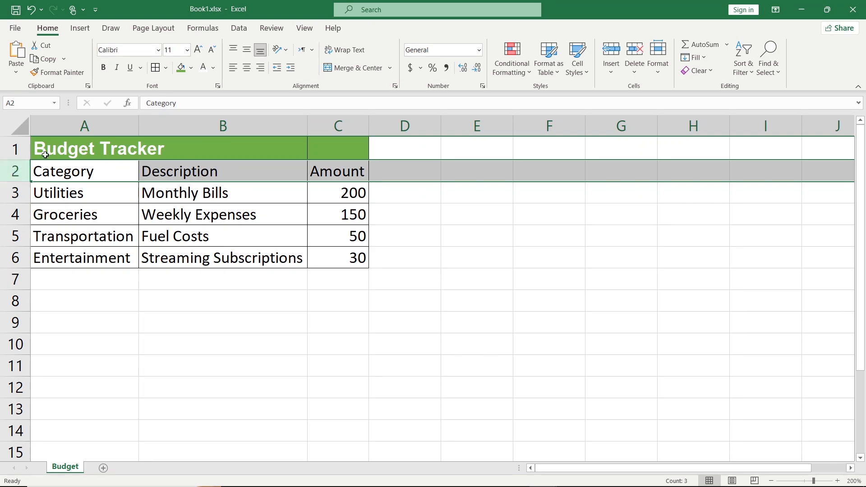
click(117, 70)
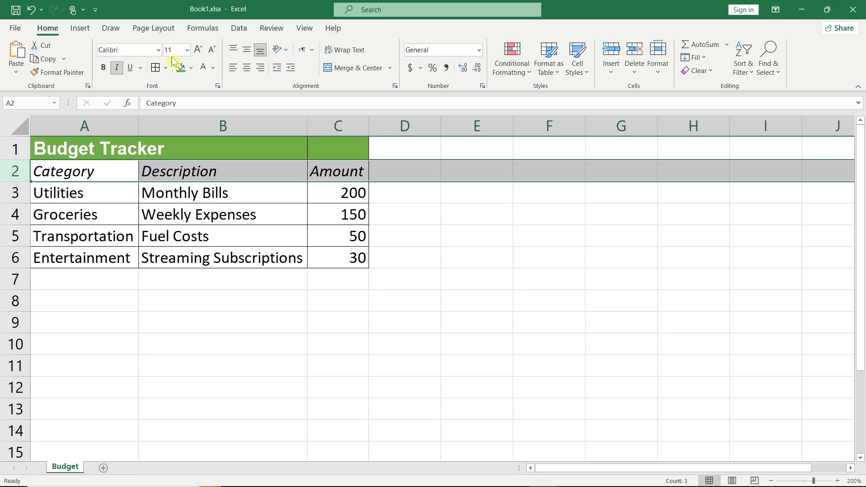
Step: Try a font size of 14 and a red font color on the column headers in row 2
click(199, 50)
click(200, 50)
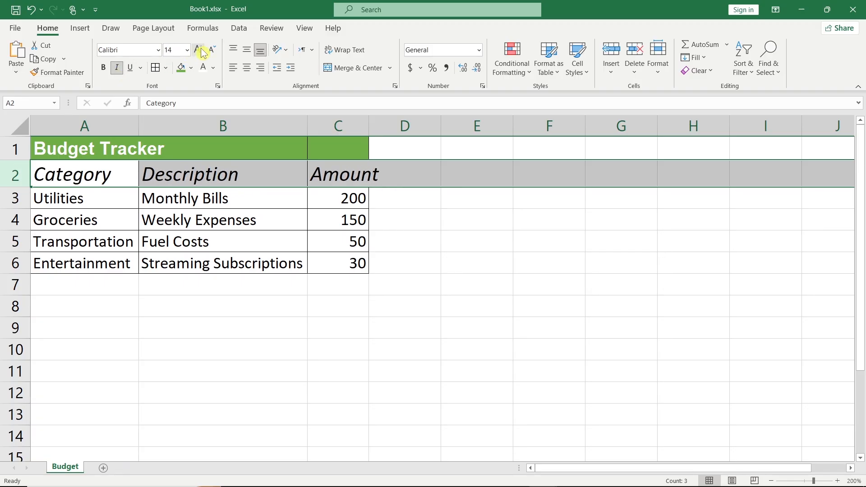
click(213, 68)
click(211, 191)
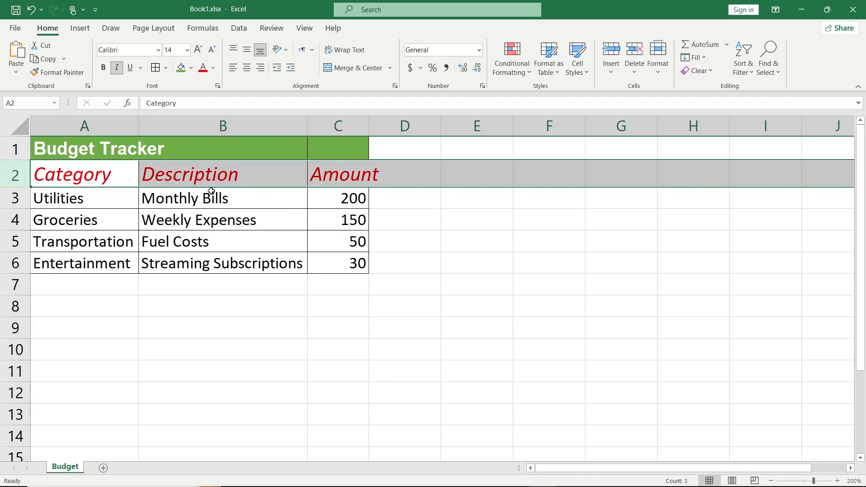
Step: Undo the red font color, the size increases and the italics on the row 2 headers
key(ctrl+z)
key(ctrl+z)
key(ctrl+z)
key(ctrl+z)
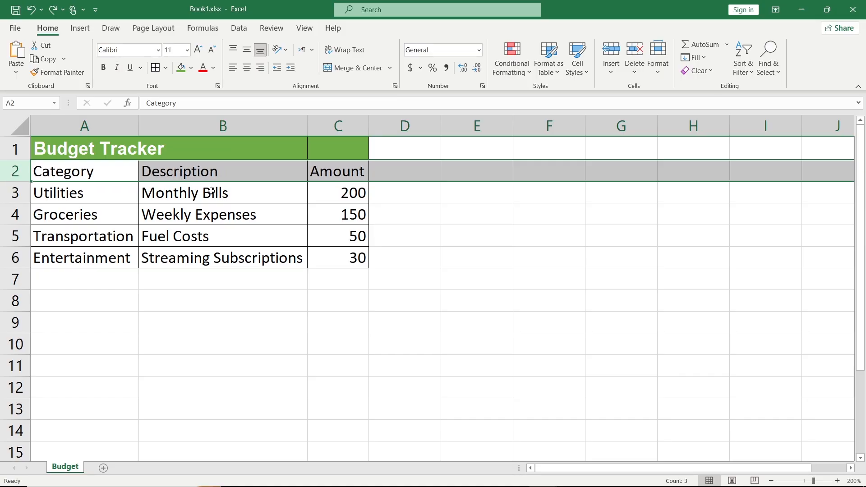
Step: Bold the column headers in row 2 and all the text in column A
click(103, 67)
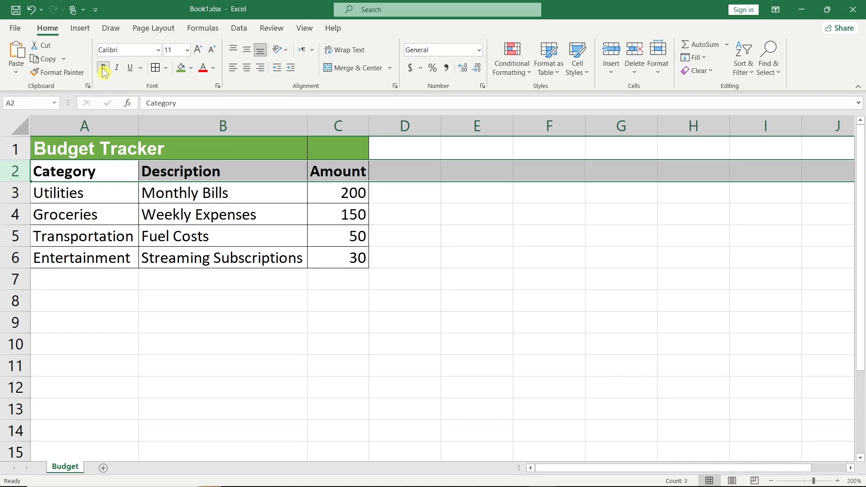
click(503, 233)
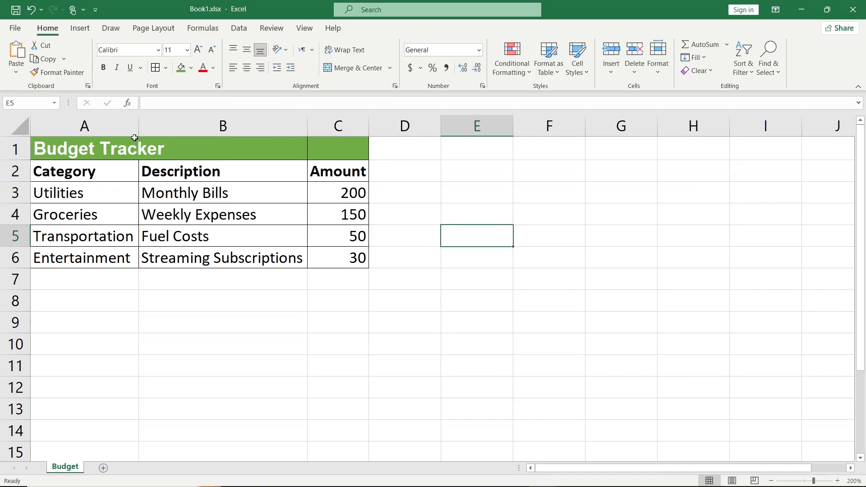
click(118, 124)
click(104, 69)
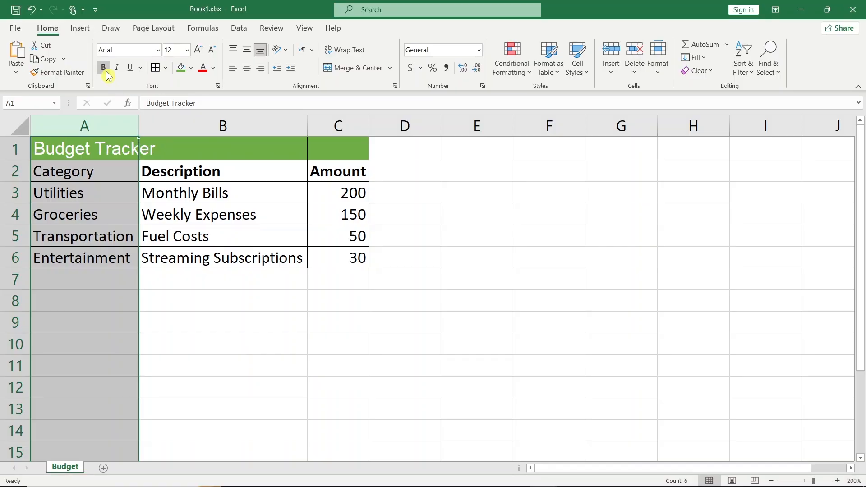
click(105, 70)
click(405, 282)
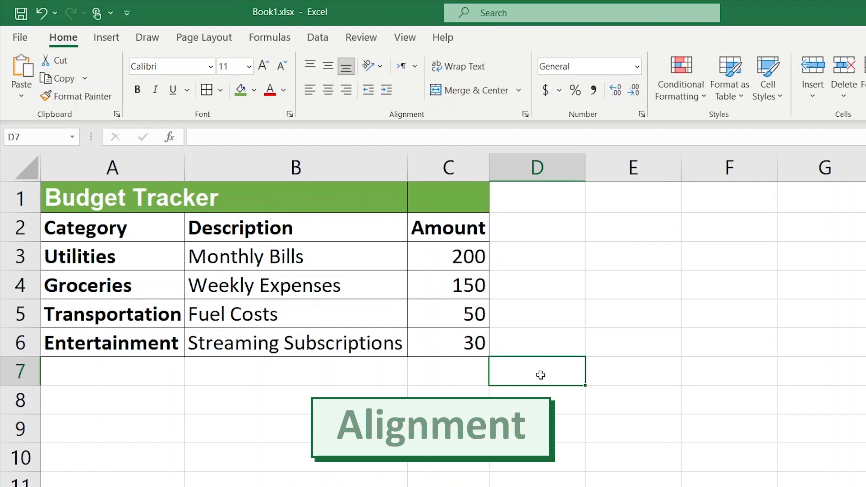
Step: Make row 3 taller to try top, middle, left and center alignment on the amount in C3, and autofit the row height again
drag(21, 272, 21, 302)
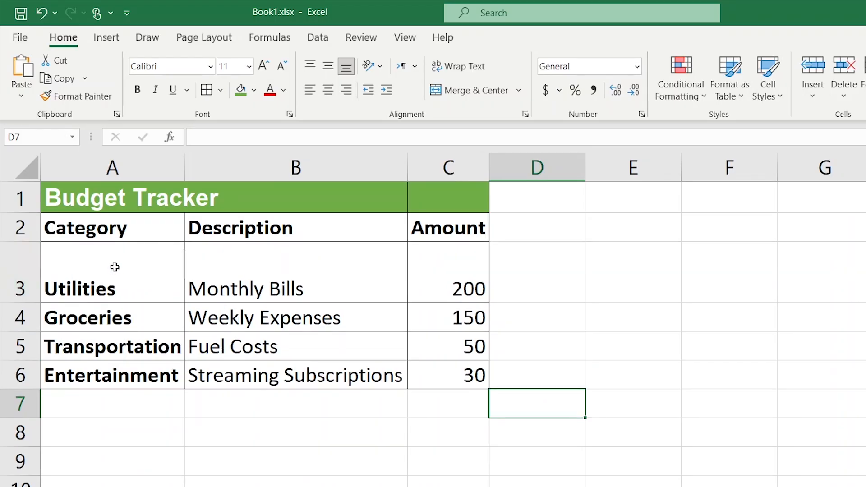
click(434, 255)
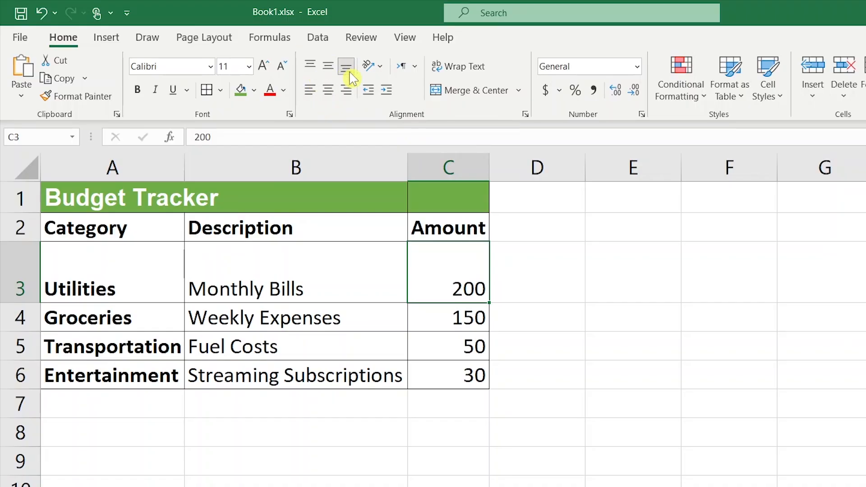
click(311, 71)
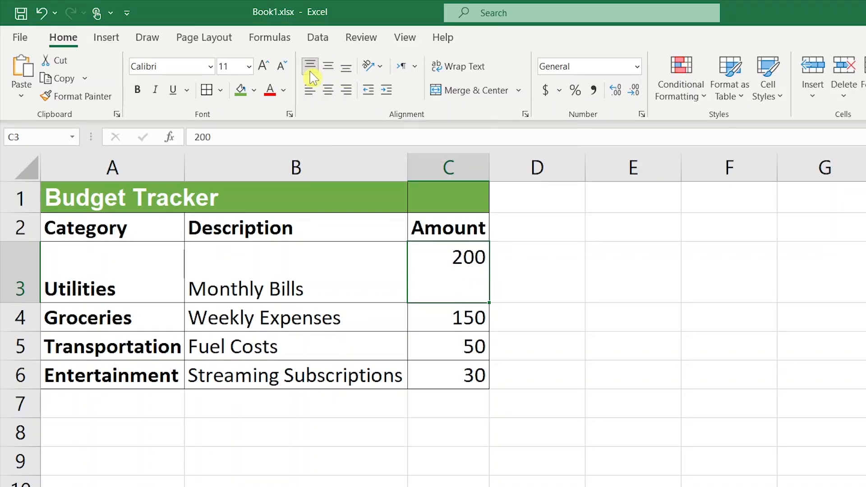
click(327, 70)
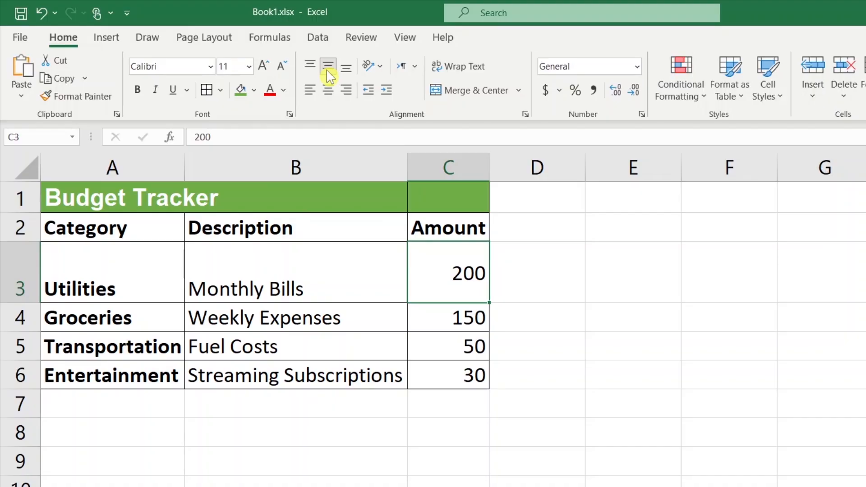
click(310, 94)
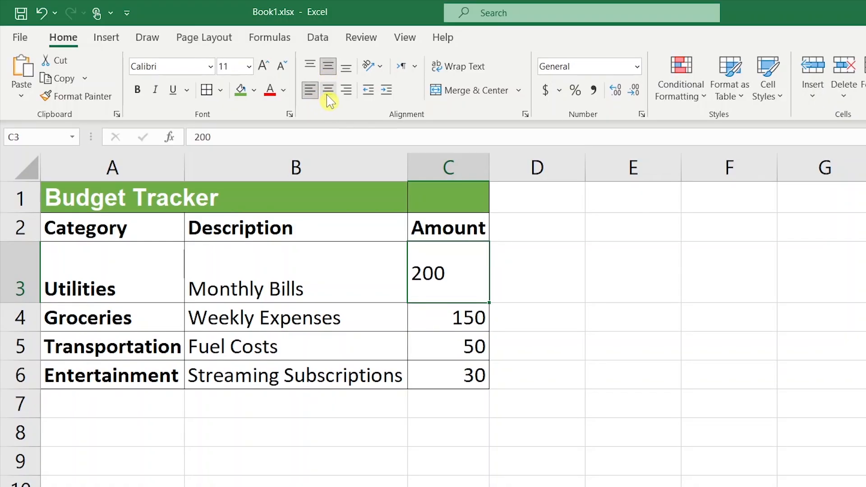
click(329, 92)
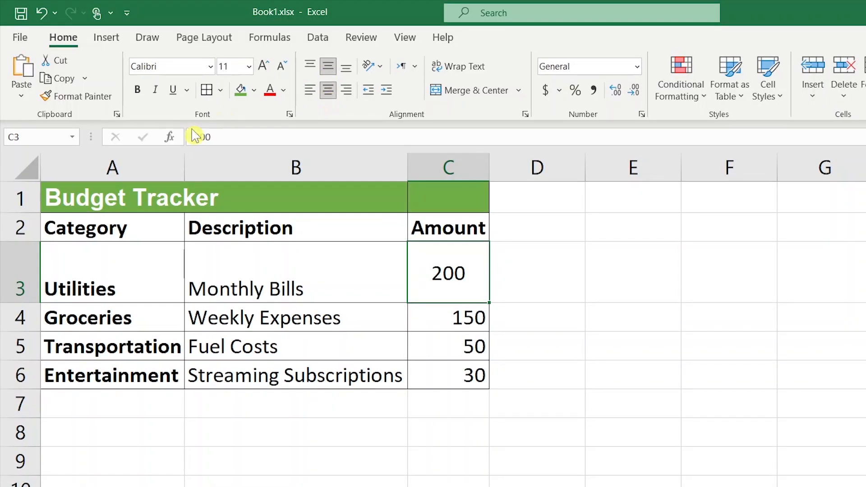
double_click(31, 302)
Step: Middle-align cells A1 to C6 vertically, and center column C and the row 2 headers horizontally
drag(80, 212, 421, 338)
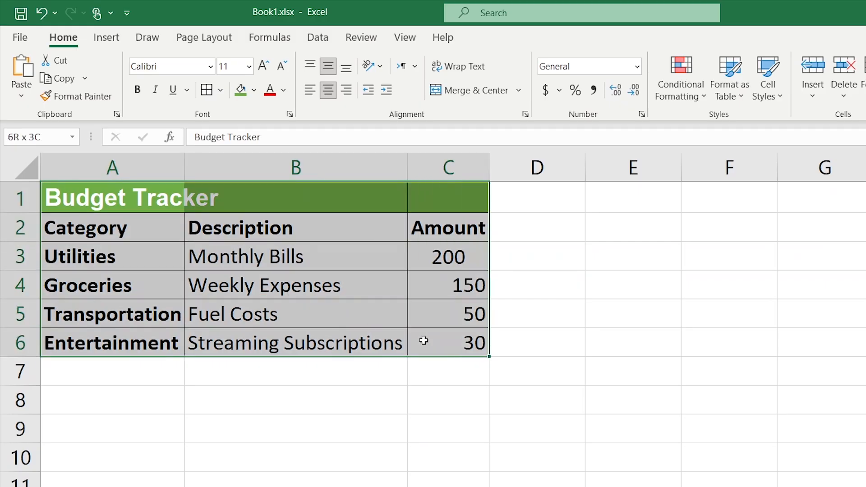
click(328, 68)
click(456, 168)
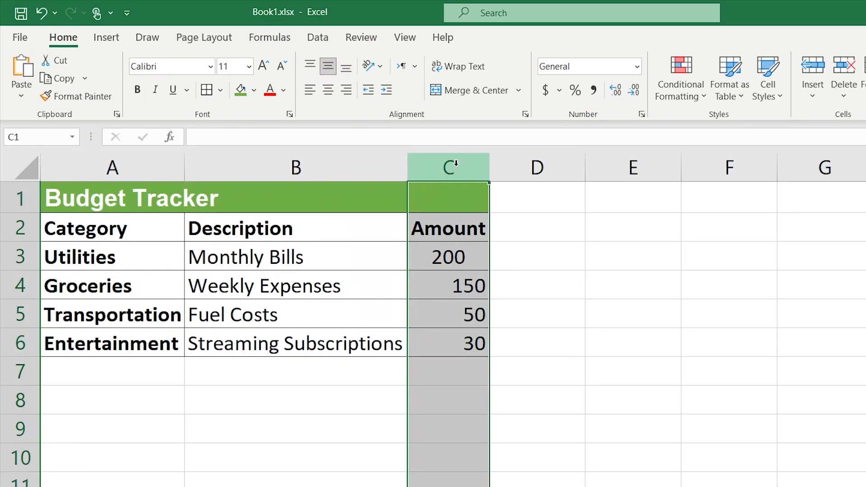
click(328, 90)
click(15, 170)
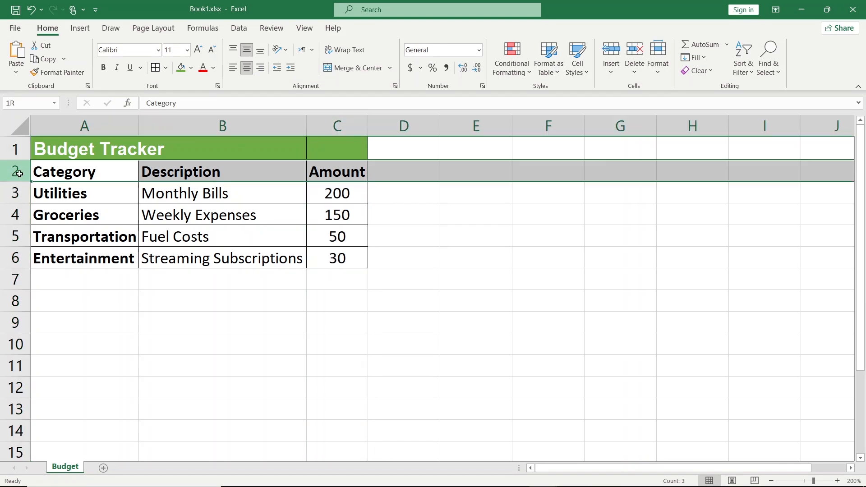
click(247, 68)
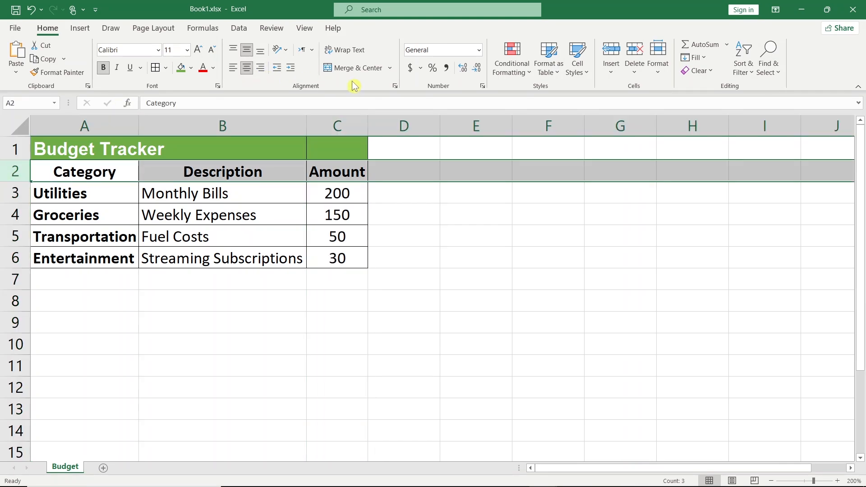
Step: Narrow column B so the Streaming Subscriptions entry is cut off, and wrap the text in B6
drag(306, 125, 260, 138)
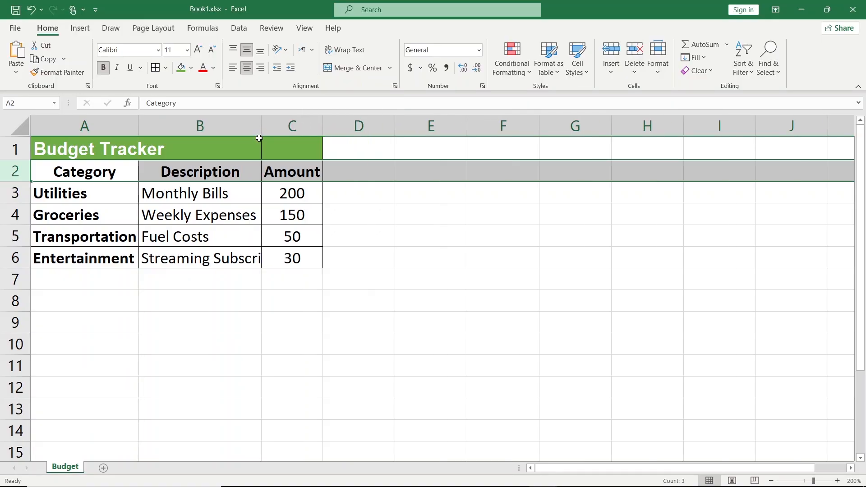
click(259, 138)
click(241, 257)
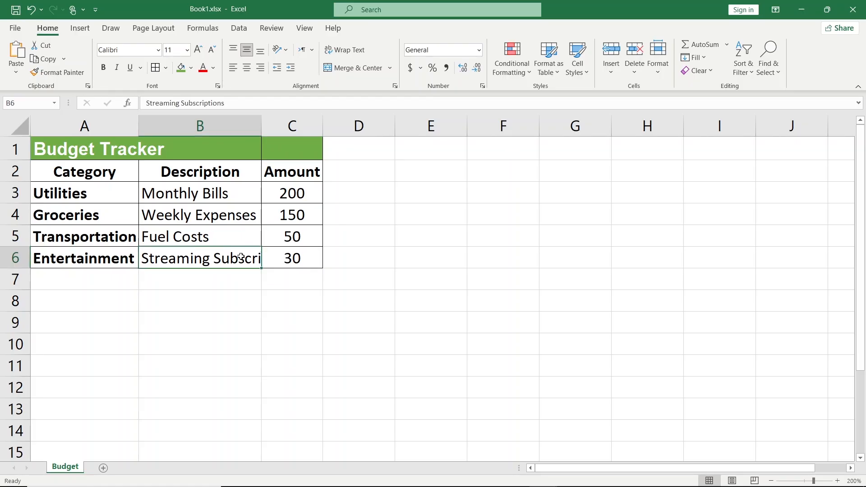
click(348, 51)
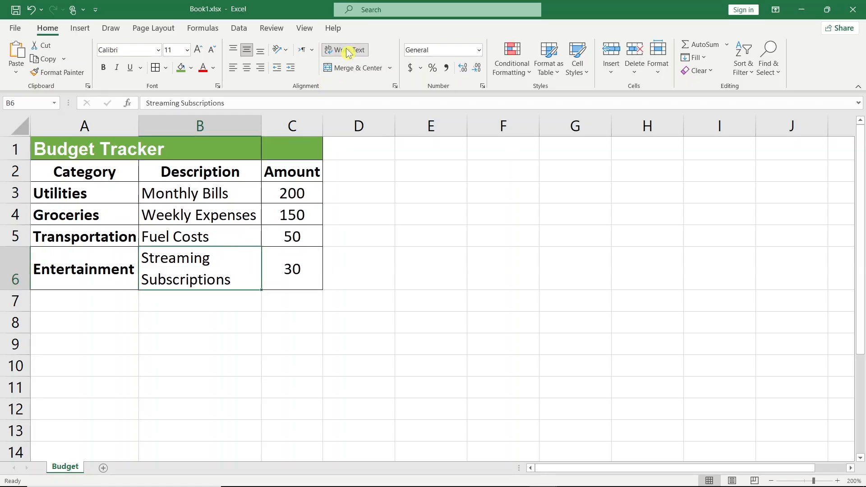
Step: Enter "this is some important text." in F7, wrap it within the cell and slightly widen column F
click(502, 304)
text(this is some important text.)
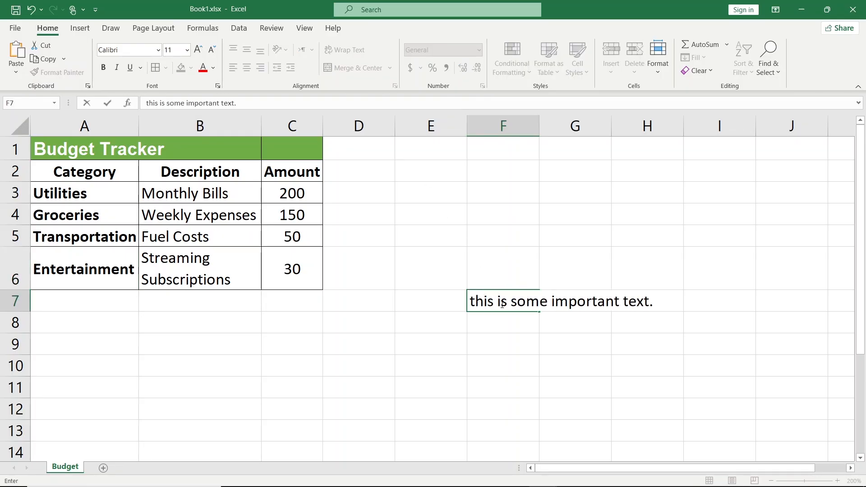
key(Return)
click(502, 303)
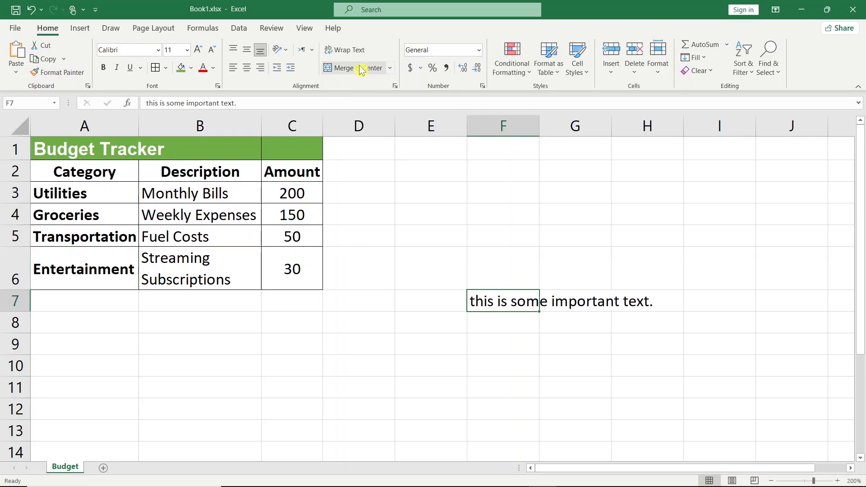
click(348, 51)
drag(539, 127, 544, 128)
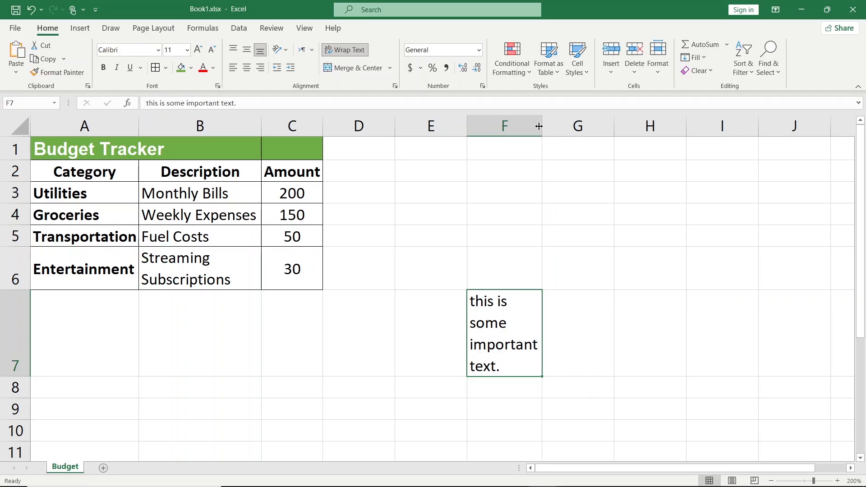
Step: Undo the sample text in F7, the text wrapping and the width changes to columns F and B
key(ctrl+z)
key(ctrl+z)
key(ctrl+z)
key(ctrl+z)
key(ctrl+z)
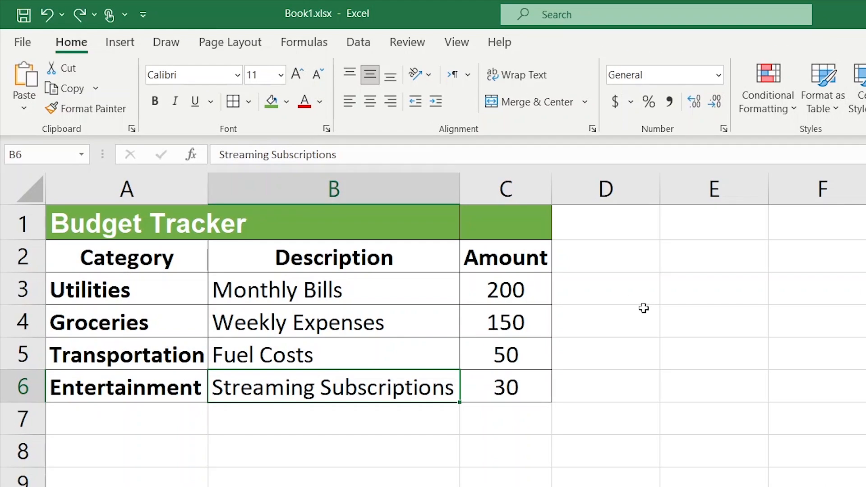
Step: Merge and center the Budget Tracker title across cells A1 to C1
click(167, 224)
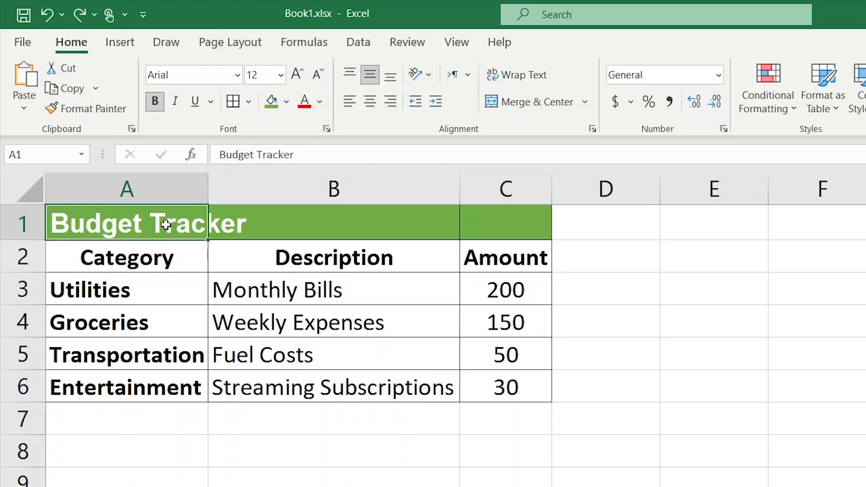
drag(166, 224, 508, 228)
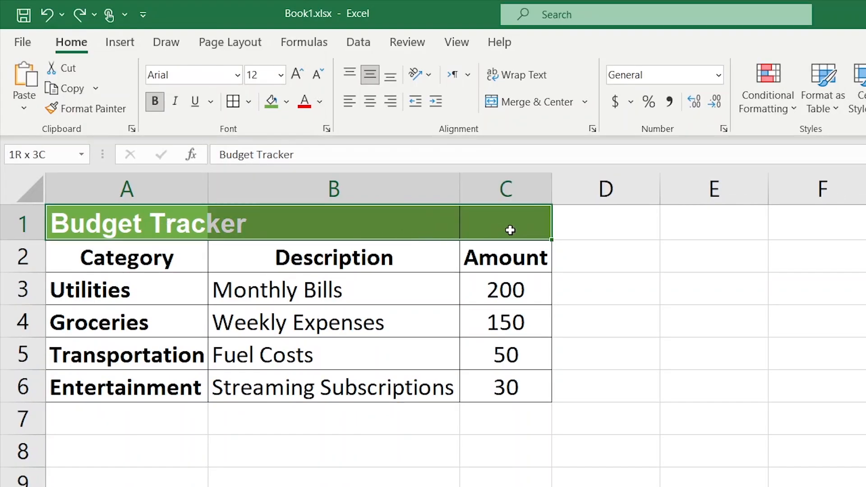
click(554, 108)
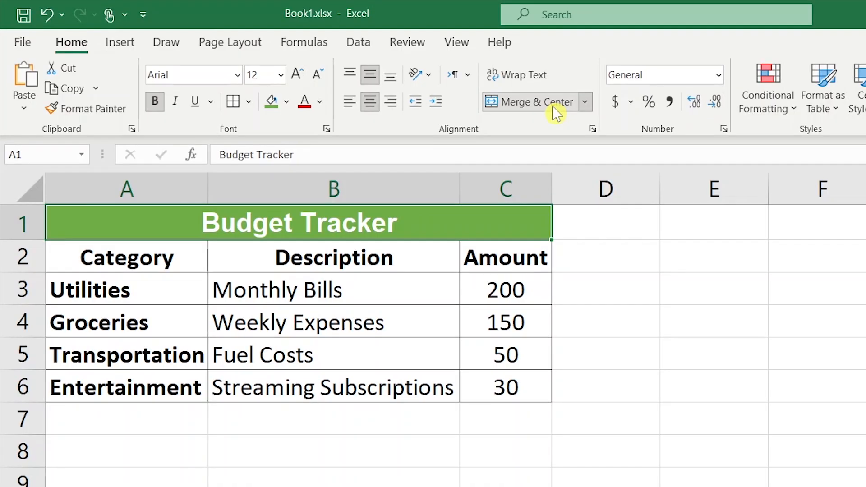
Step: Check the merged title cell, unmerge it, and merge and center it across A1 to C1 again
double_click(502, 227)
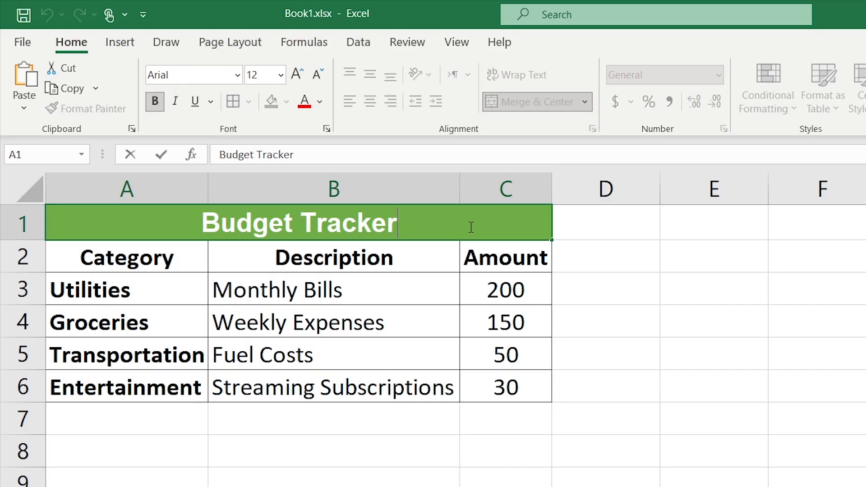
click(570, 219)
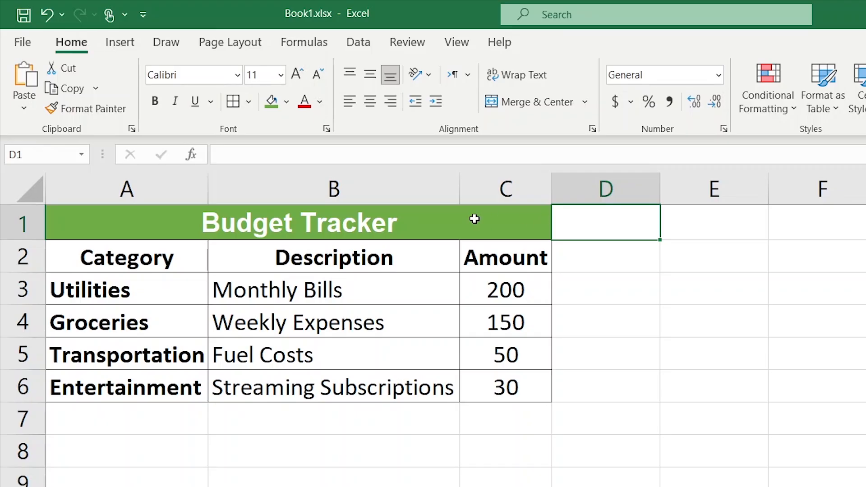
click(448, 219)
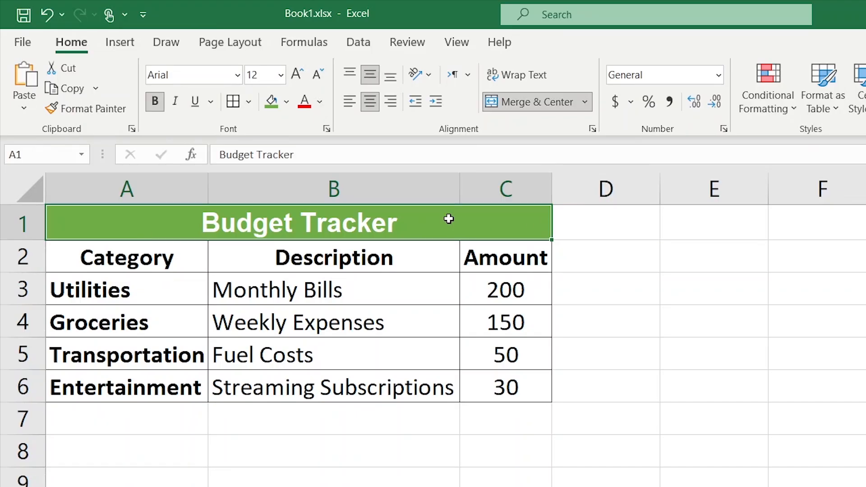
click(547, 108)
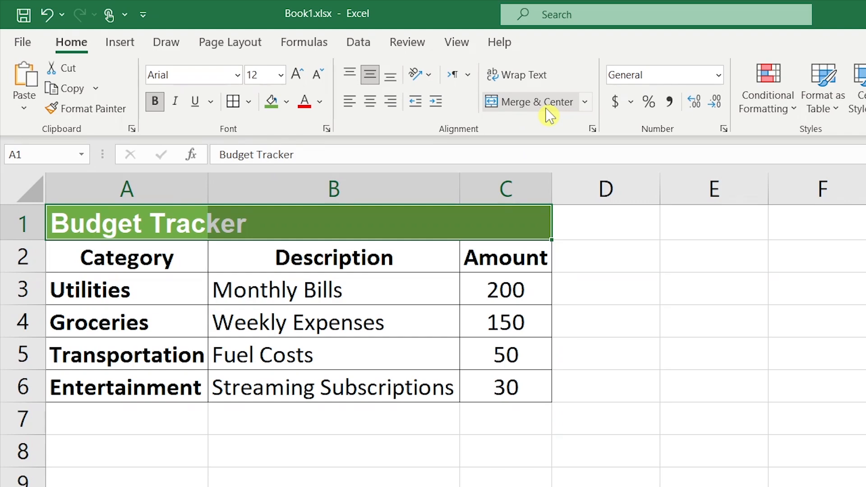
click(547, 109)
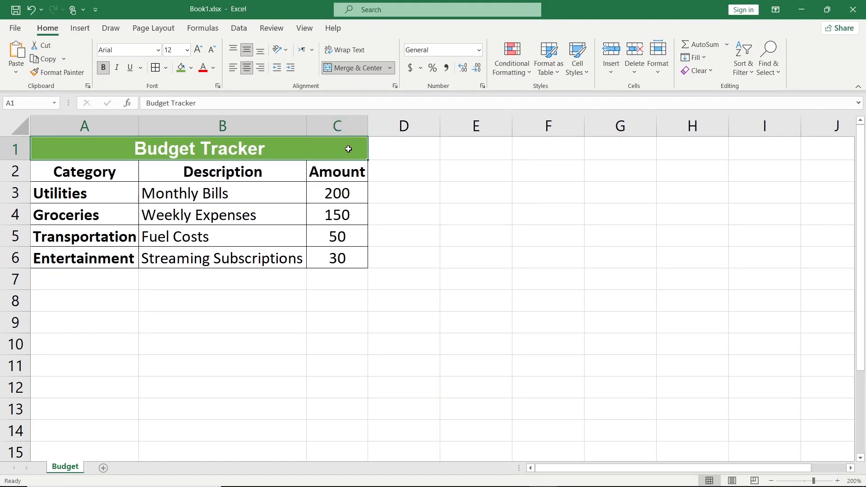
Step: Fill the header cells A2 to C2 with the lightest green theme color
drag(115, 171, 310, 163)
click(191, 68)
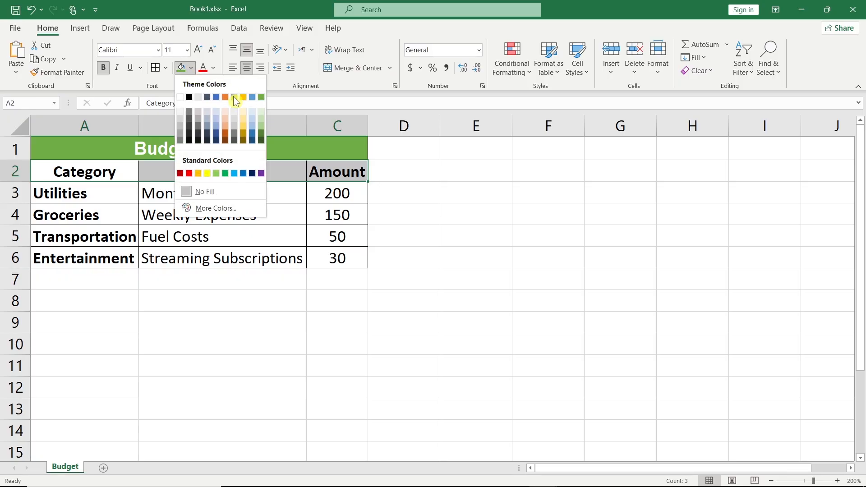
click(264, 113)
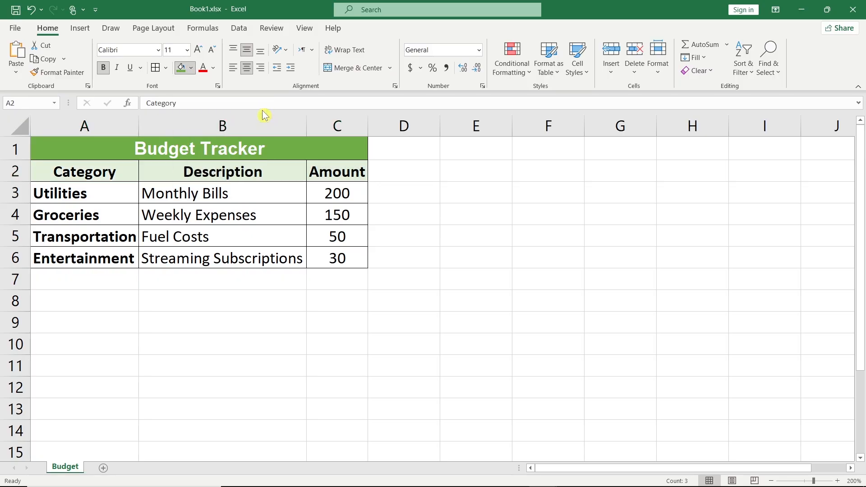
click(473, 214)
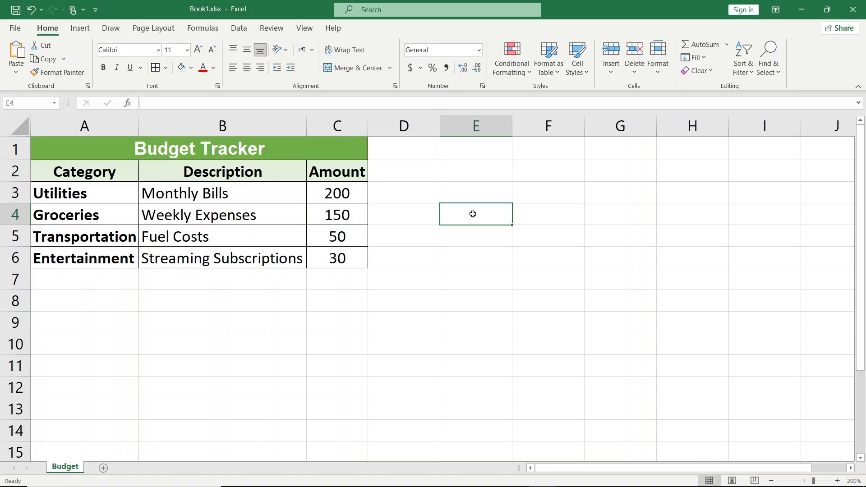
Step: Add an AutoSum formula in C7 that totals the amounts in C3:C6
click(344, 274)
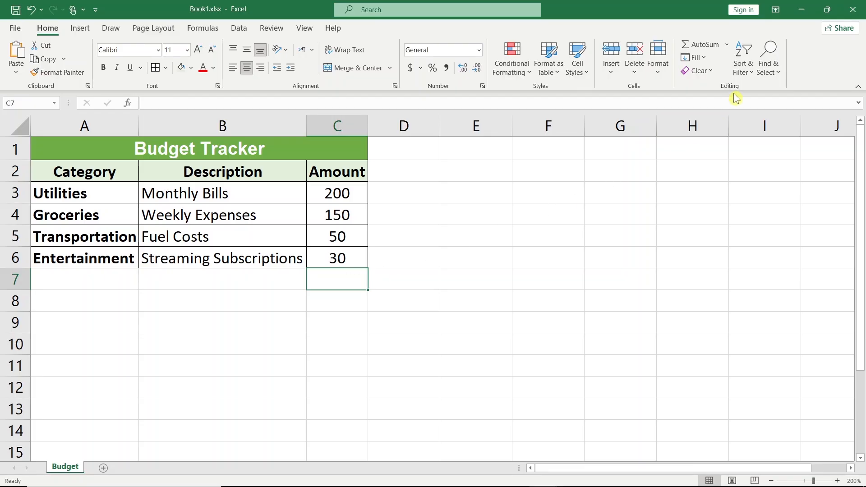
click(699, 44)
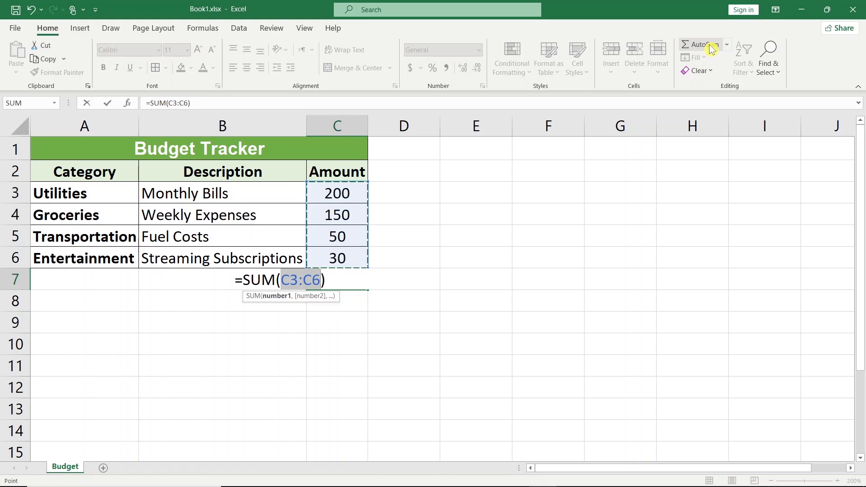
key(Return)
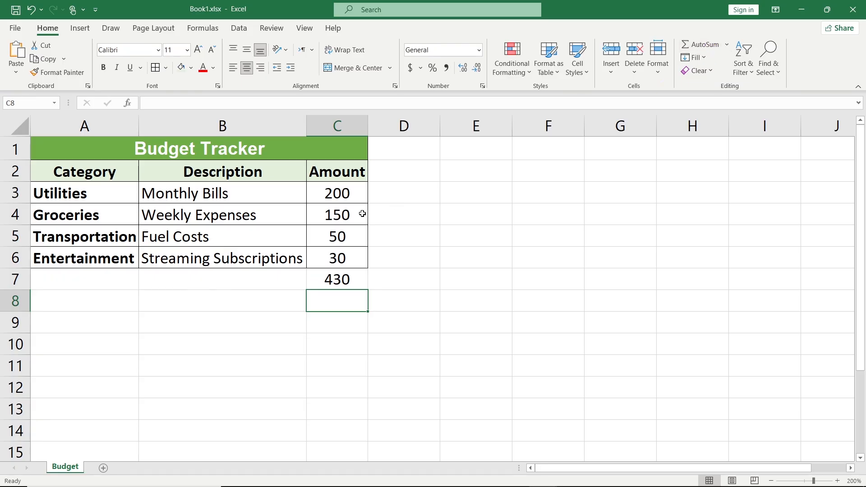
Step: Set the Groceries amount in C4 to 200 to test the total formula
click(334, 220)
text(200)
key(Return)
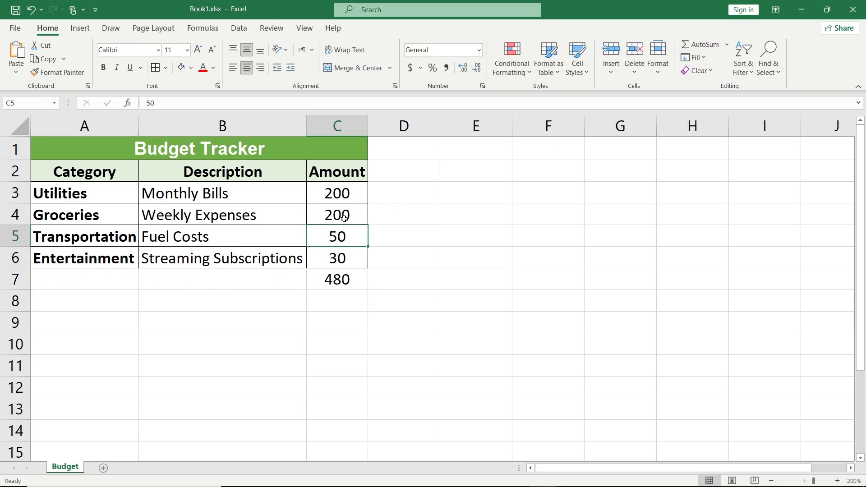
Step: Clear the contents of the Groceries amount in C4 and enter 150 there
click(348, 216)
right_click(354, 216)
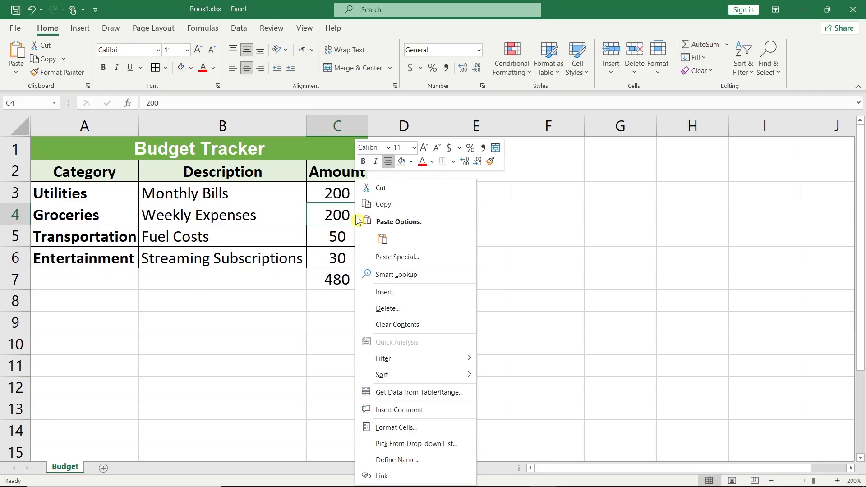
click(436, 326)
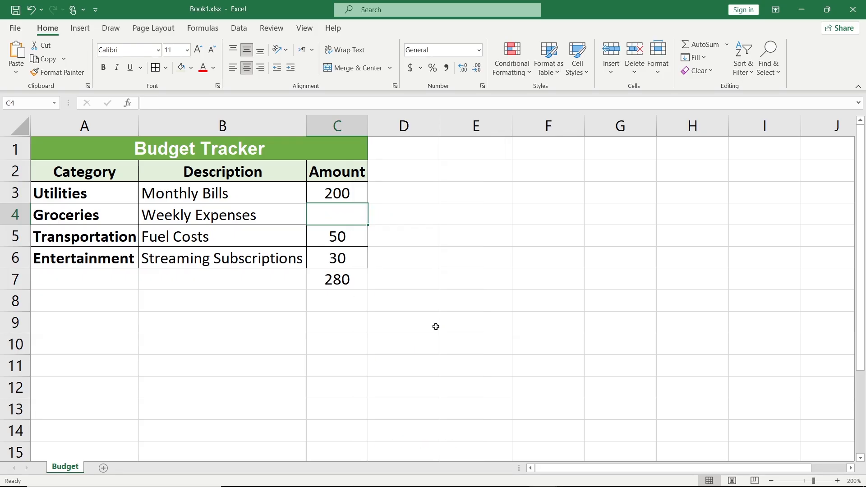
text(150)
key(Return)
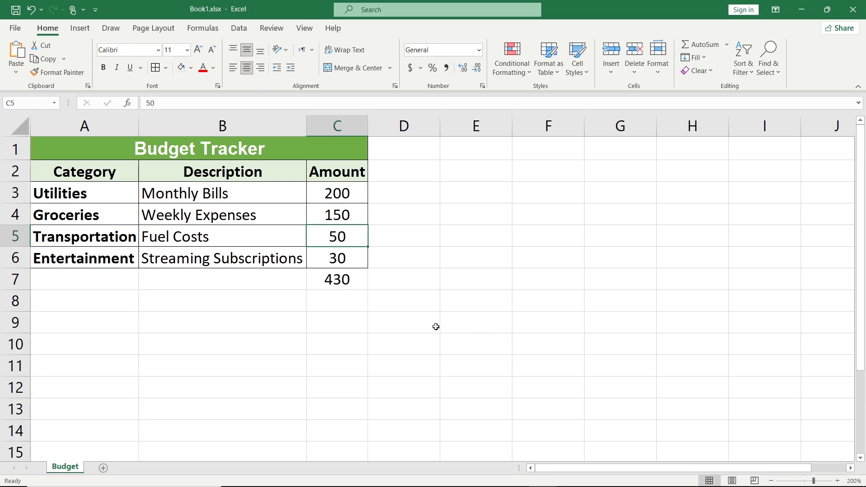
Step: Enter the label Total in B7 beside the summed amount
click(250, 282)
text(Total)
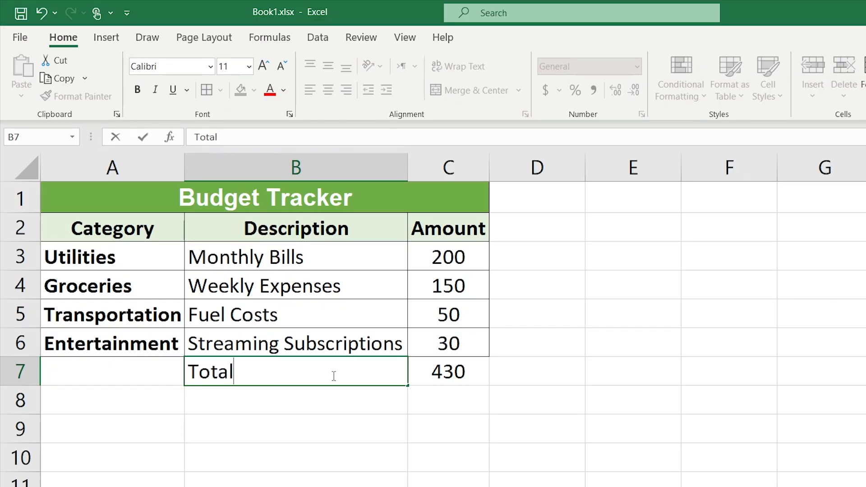
key(Return)
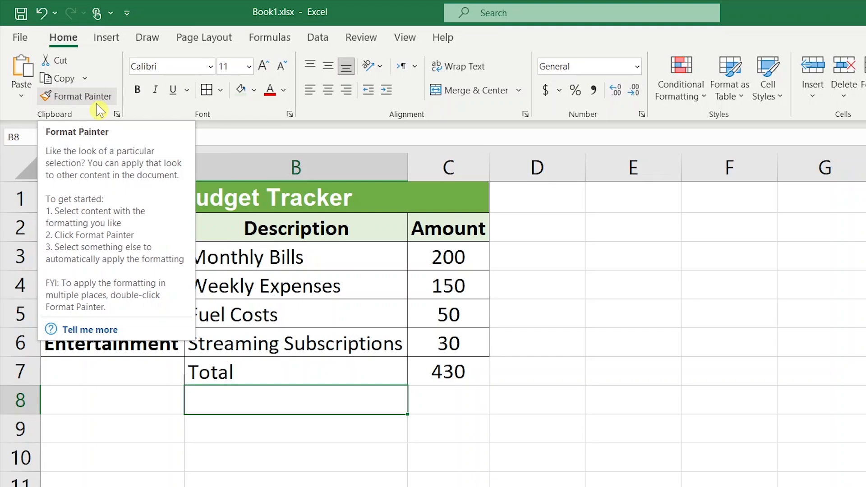
Step: Copy the formatting of the Description header in B2 onto the total cells B7:C7 with Format Painter
click(222, 229)
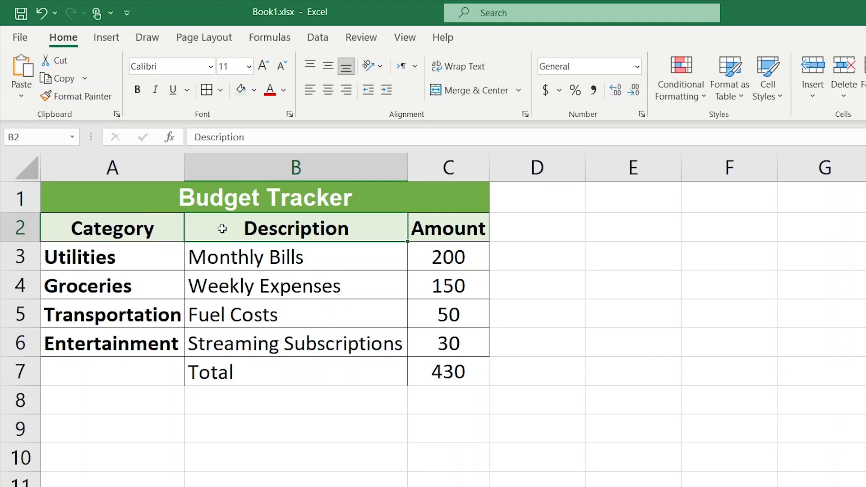
click(79, 99)
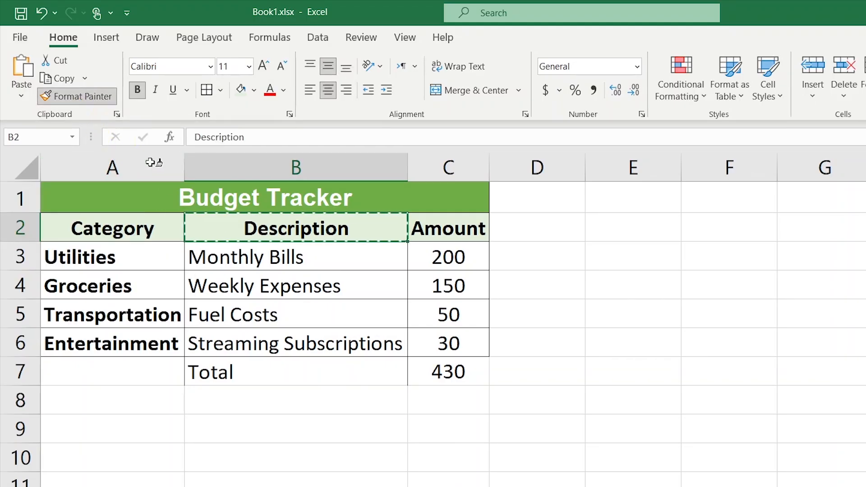
click(296, 371)
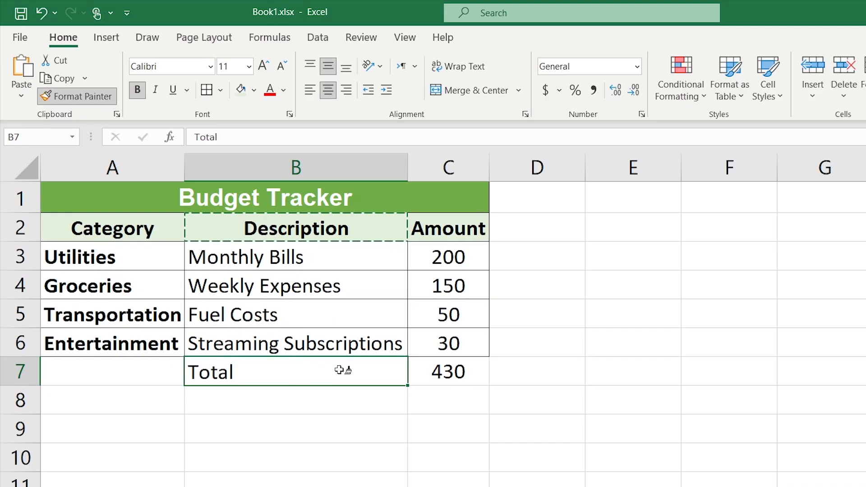
mouse_move(340, 370)
mouse_down()
mouse_move(437, 367)
mouse_move(443, 376)
mouse_up()
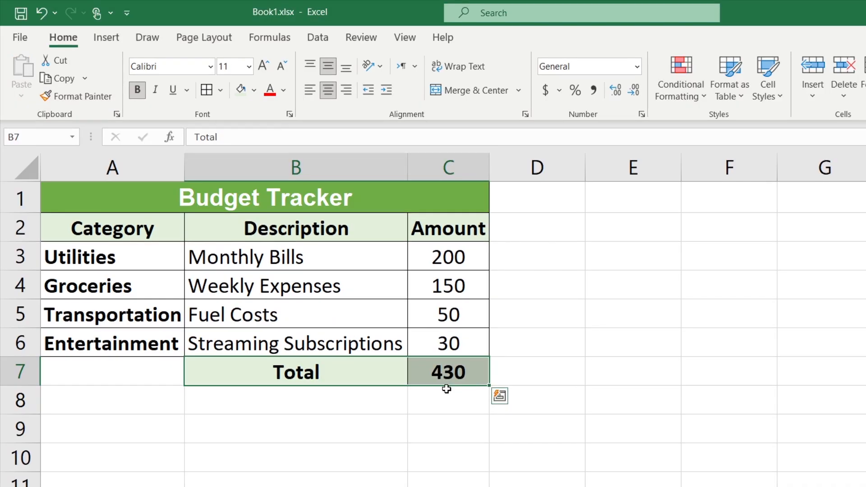
click(450, 392)
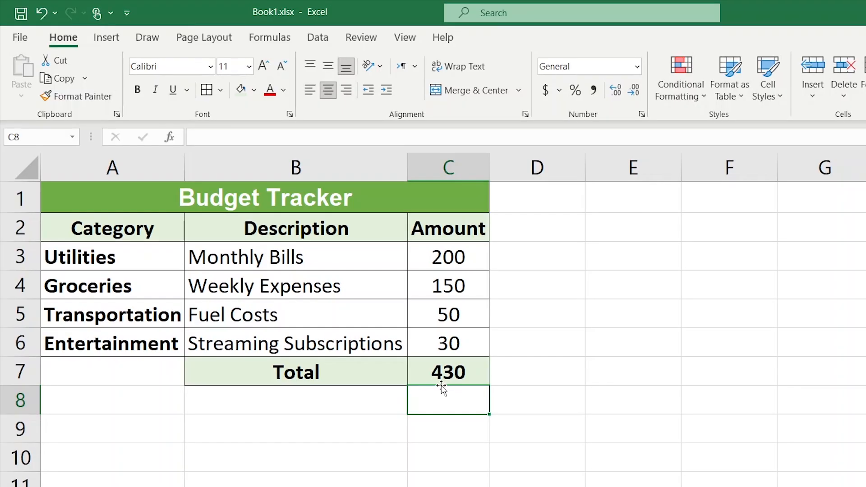
Step: Apply the dollar accounting number format to the amounts in C3:C7 and view the other available currency formats
drag(460, 257, 464, 371)
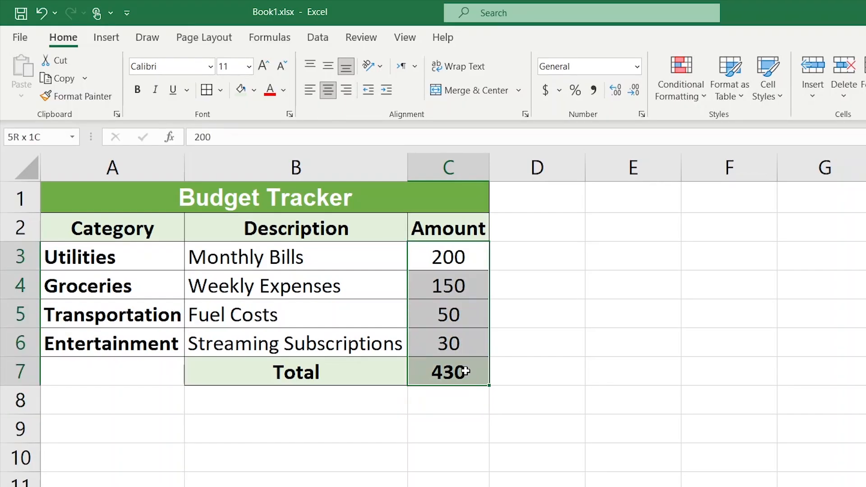
click(546, 90)
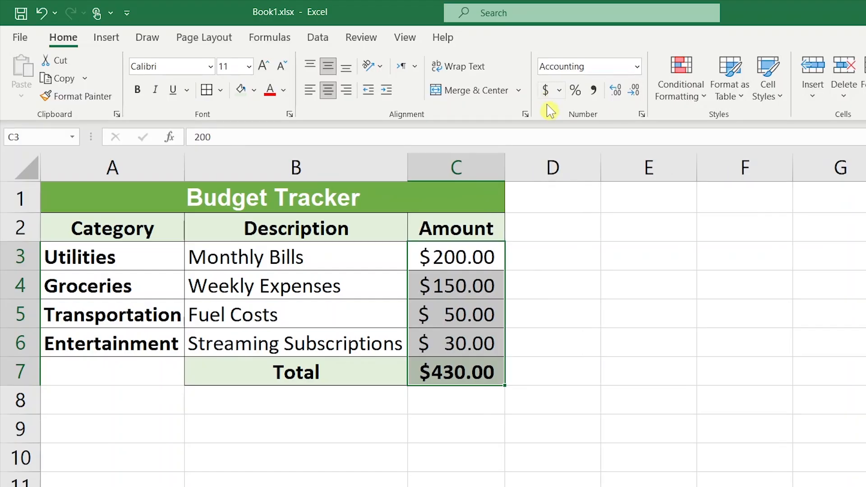
click(575, 295)
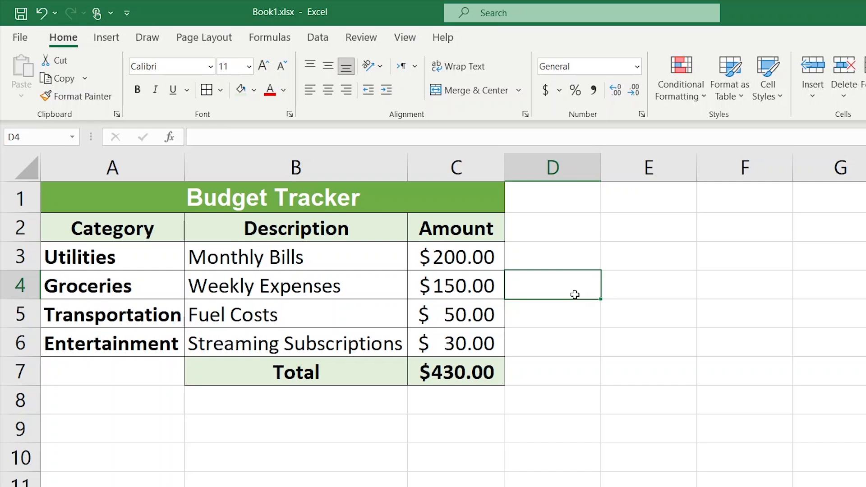
click(560, 92)
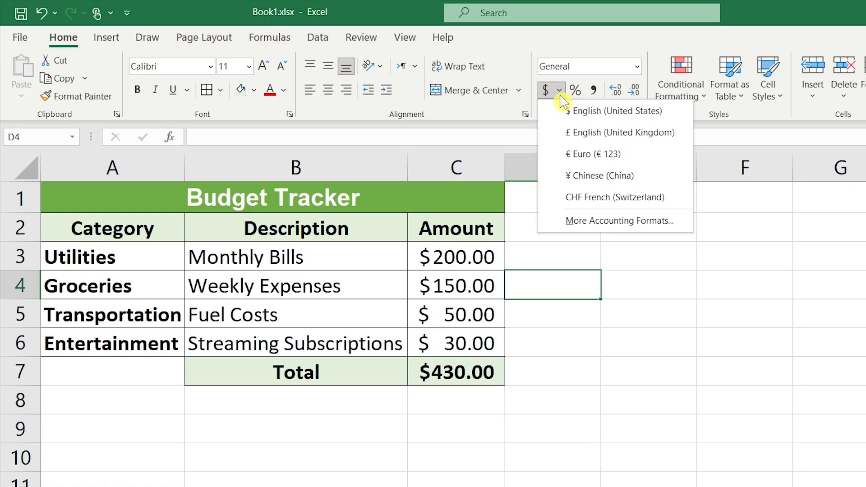
click(560, 95)
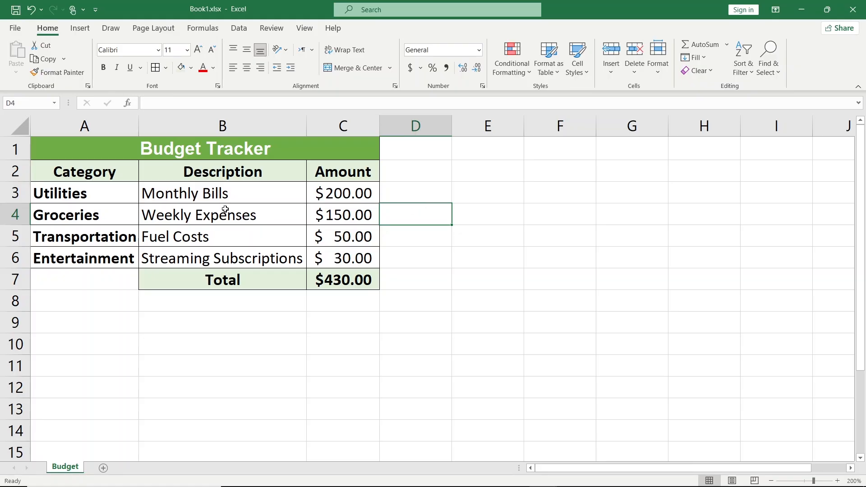
Step: Insert a row above Transportation containing Health & Fitness, Gym Membership and 200, and autofit column A to its contents
click(24, 235)
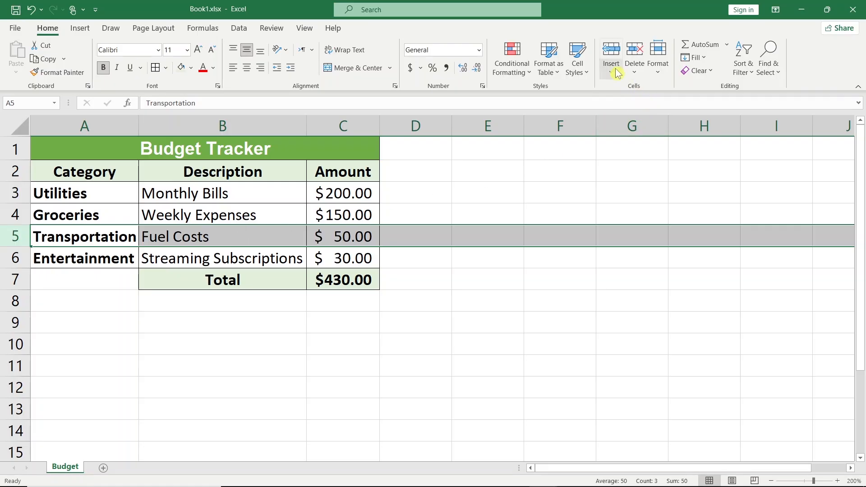
click(612, 49)
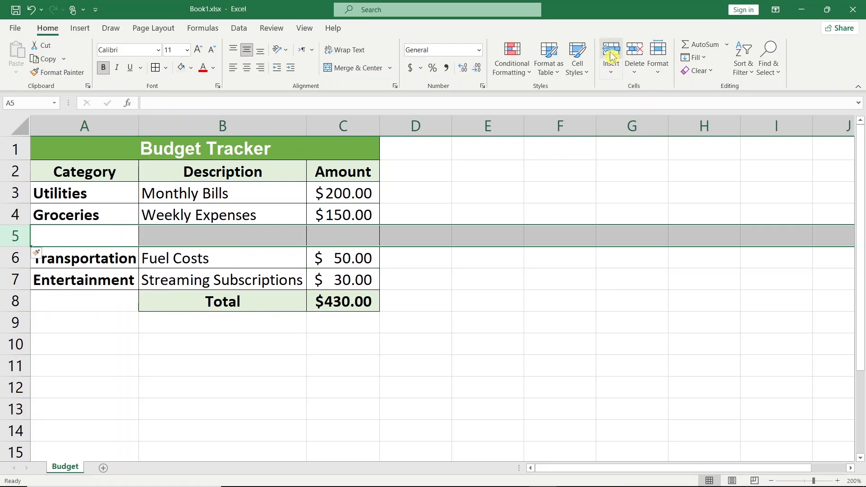
click(82, 238)
text(Health & Fitness)
key(Tab)
text(Gym M)
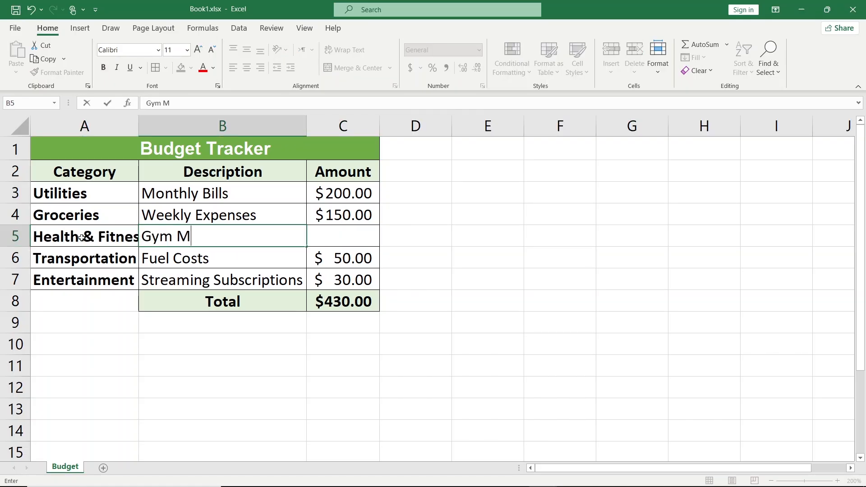
text(embership)
key(Tab)
text(200)
key(Return)
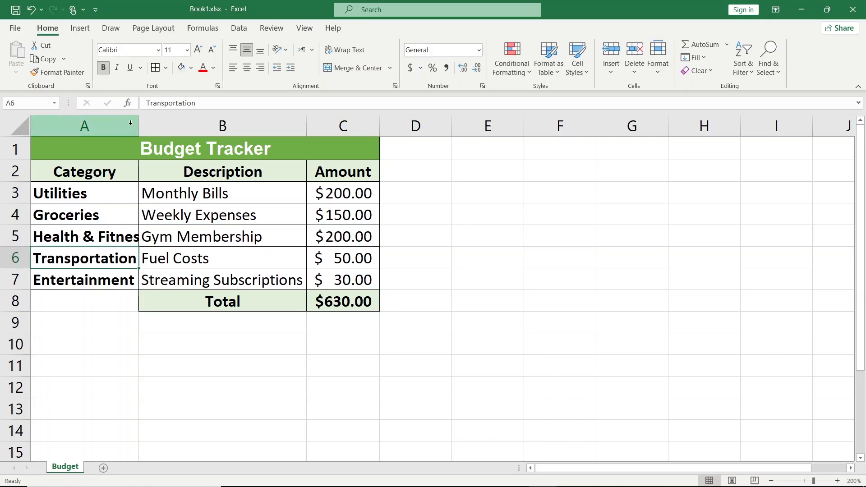
double_click(138, 122)
Step: Insert a blank column before the Description column and delete it again
click(201, 119)
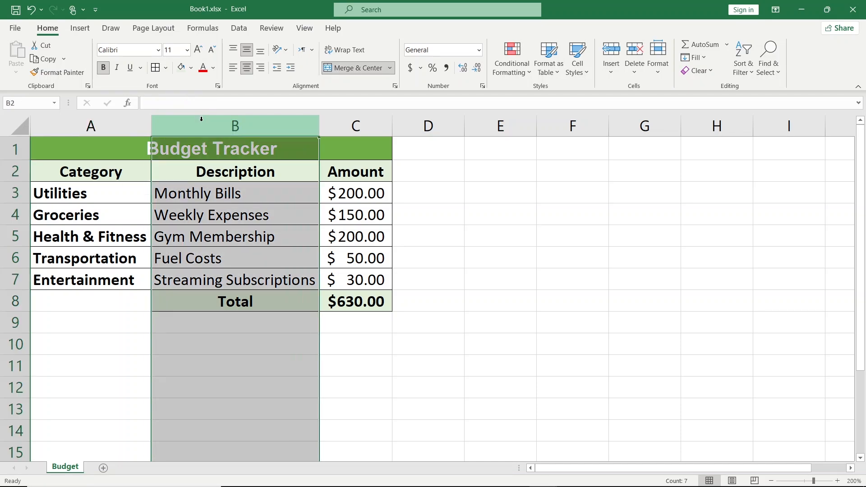
click(611, 49)
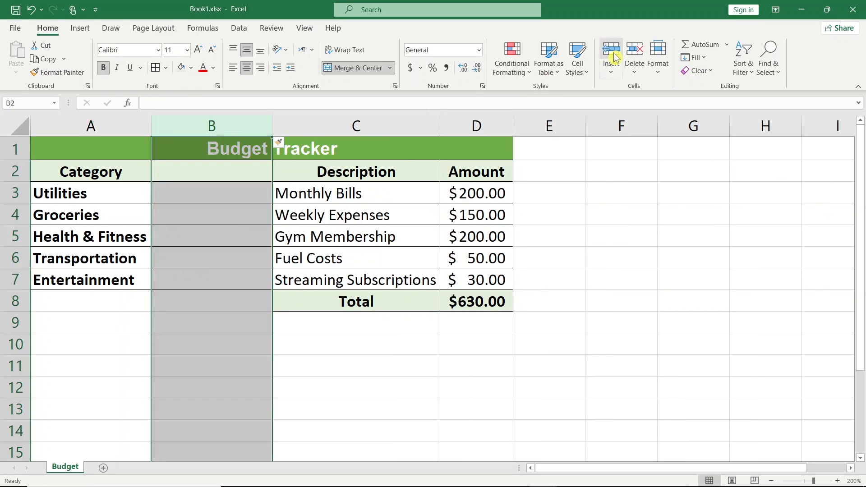
click(570, 205)
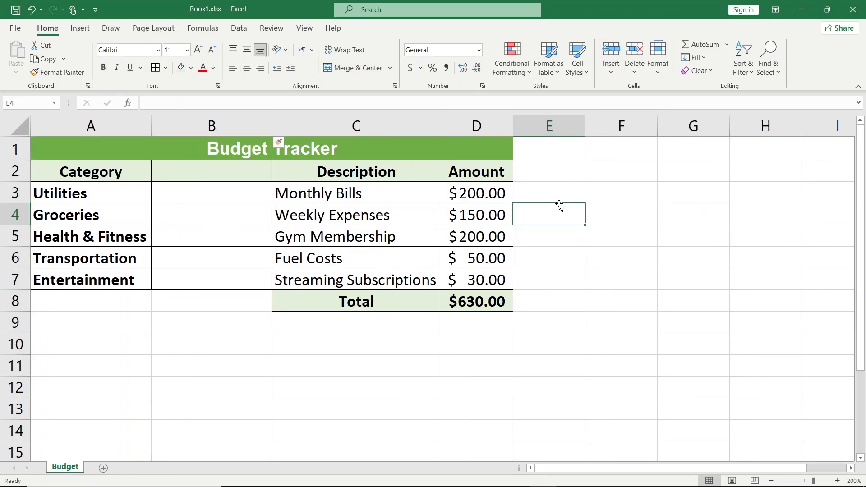
click(243, 121)
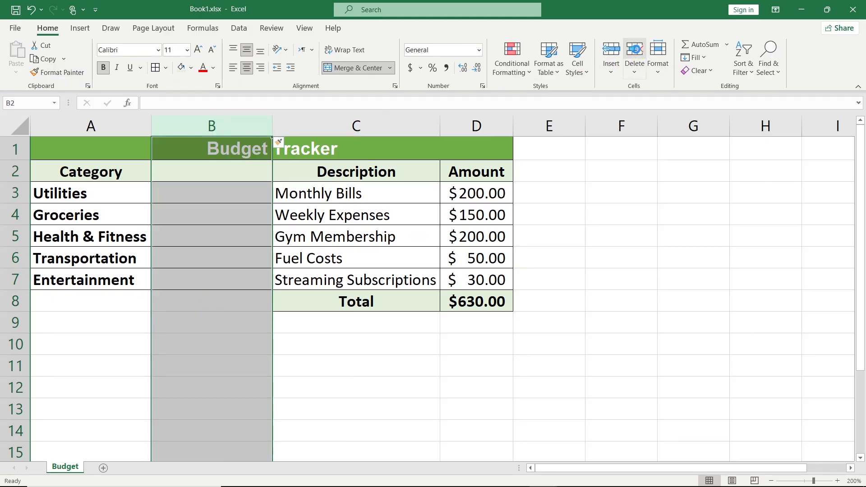
click(634, 50)
click(452, 230)
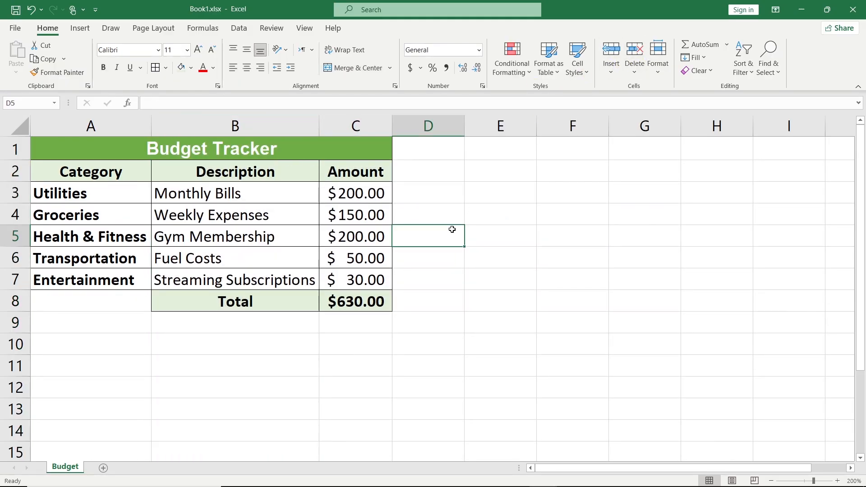
click(781, 76)
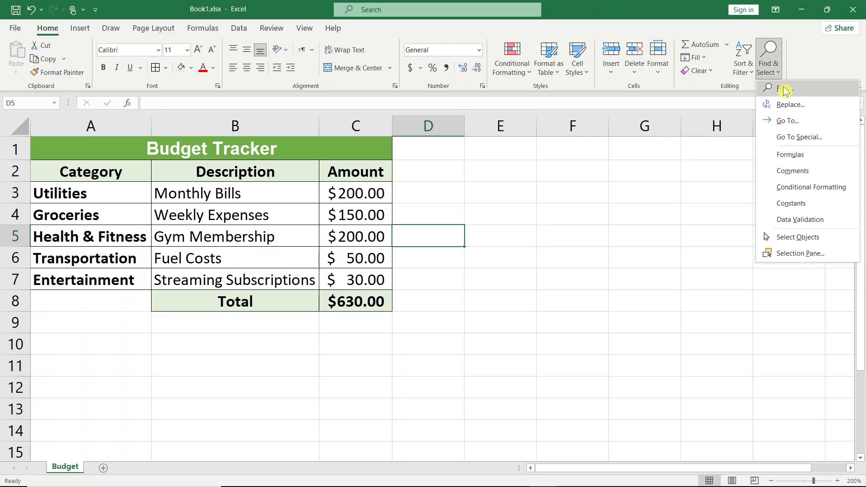
click(785, 90)
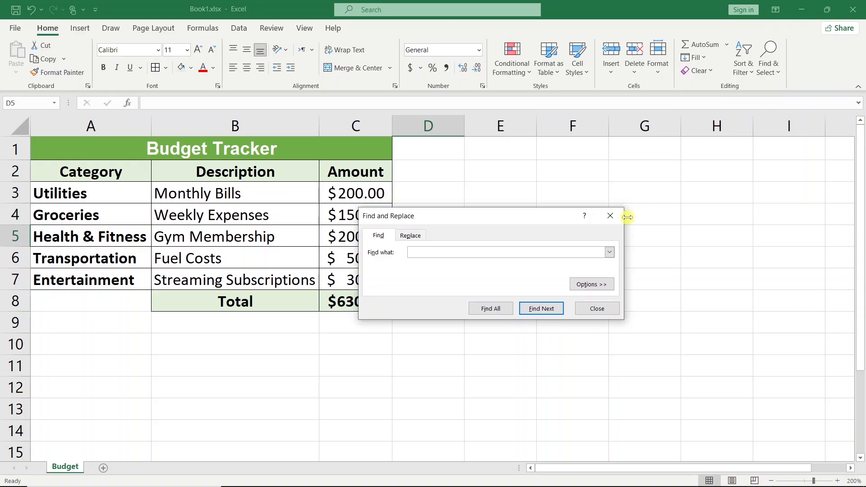
click(613, 216)
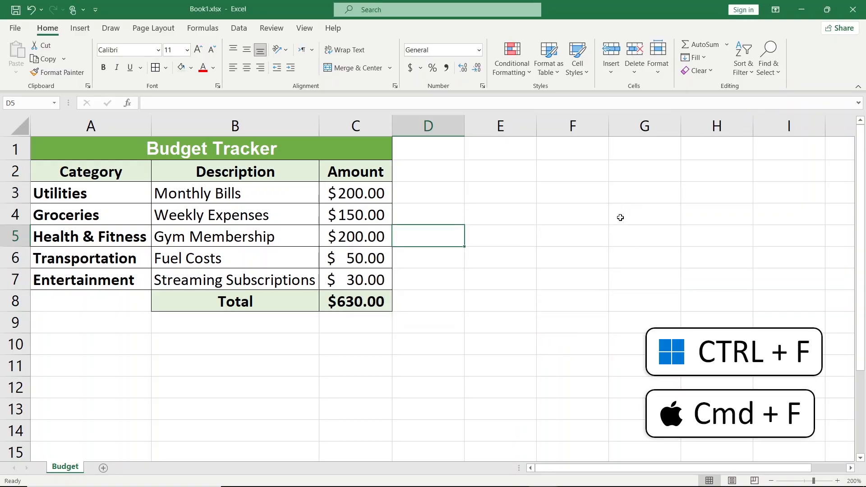
Step: Search the sheet for "entertainment" with Find and Replace and close the dialog
key(ctrl+f)
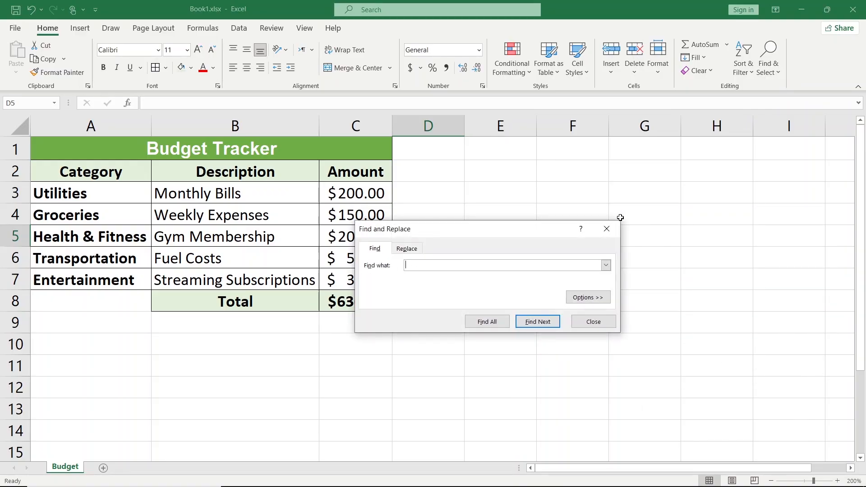
text(entertainment)
click(548, 326)
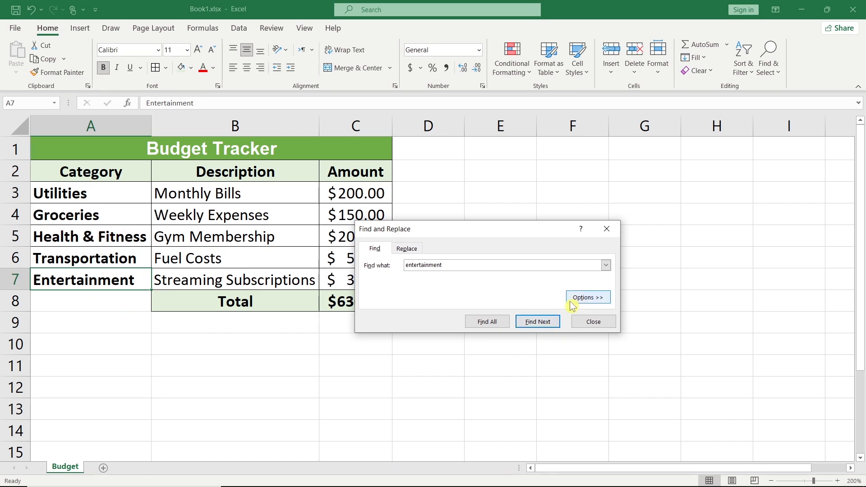
click(609, 233)
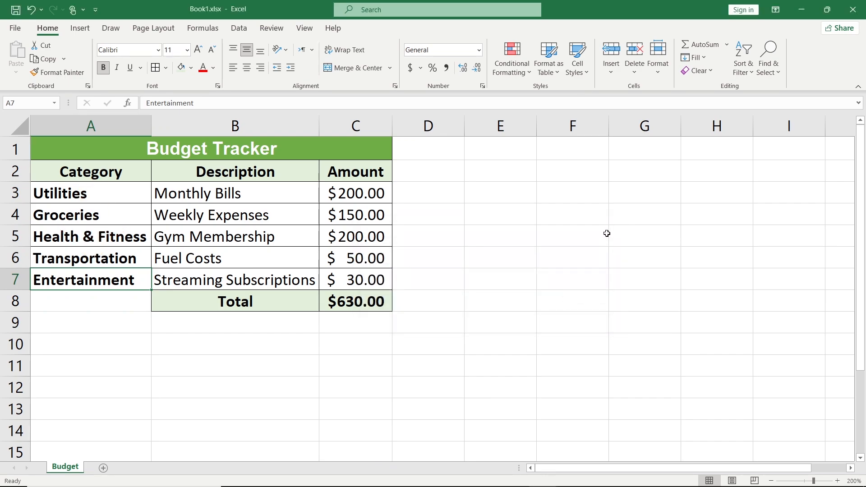
click(577, 239)
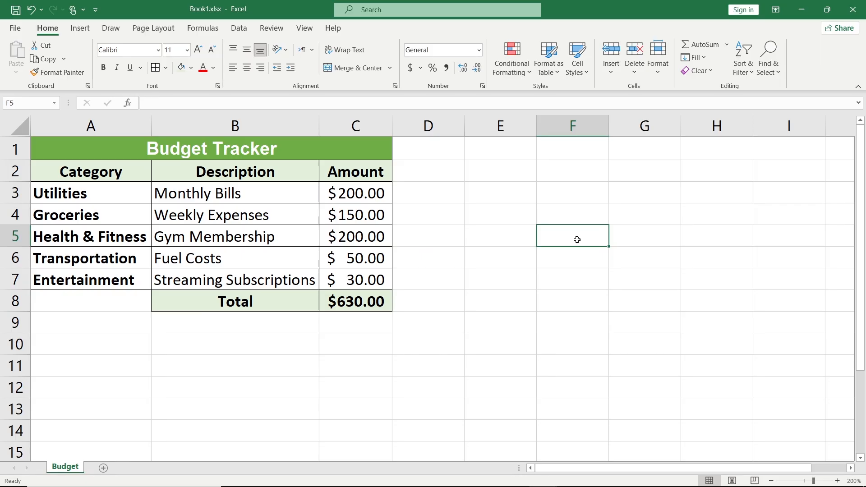